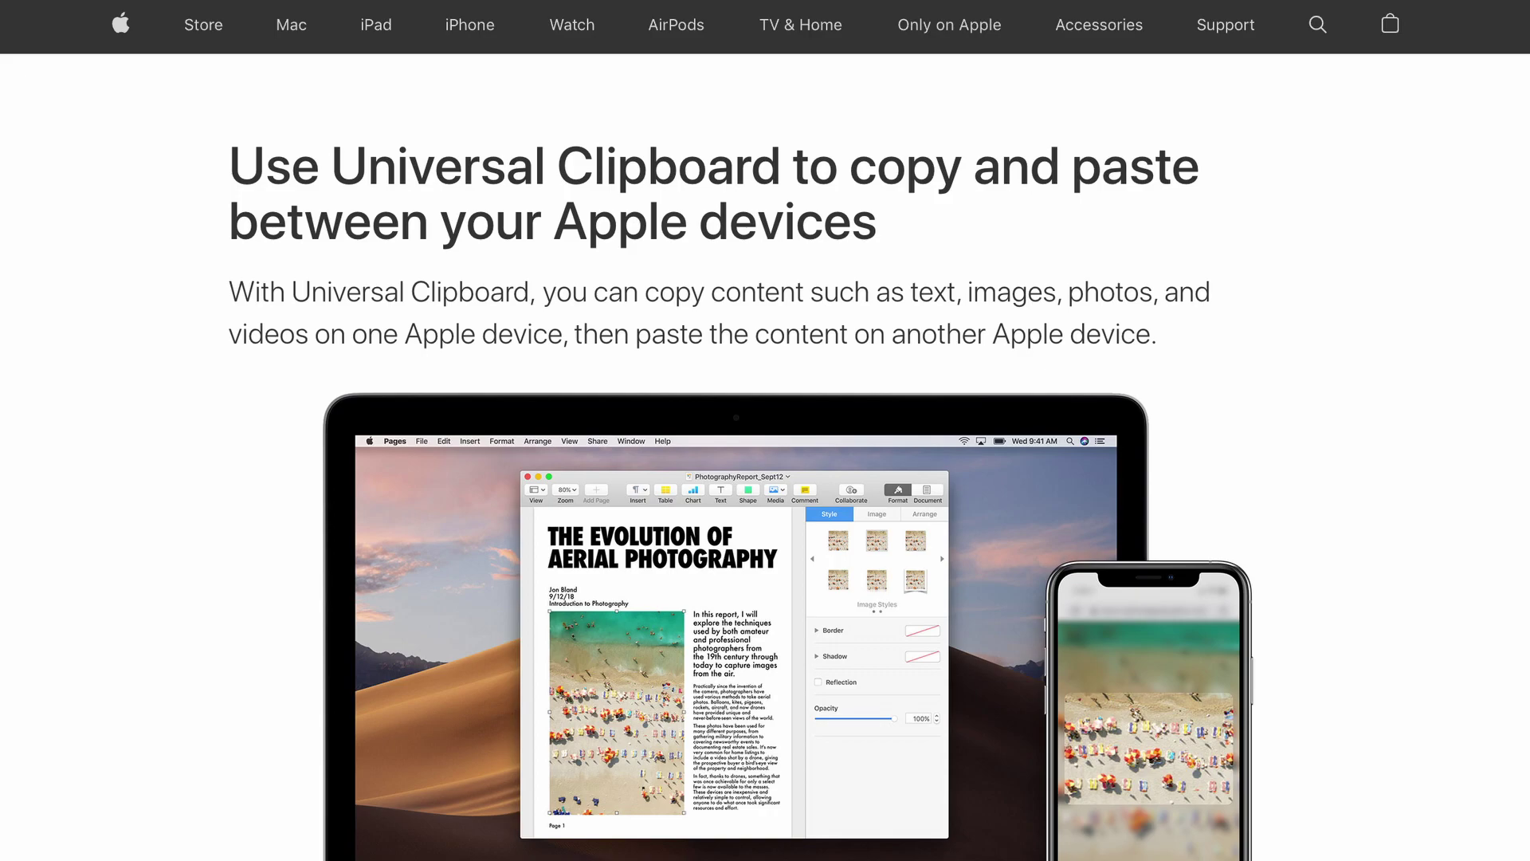
Read Apple's support article on the setup requirements for Universal Clipboard and how to use it
{"action": "scroll", "coordinate": [765, 430], "scroll_direction": "down", "scroll_amount": 2}
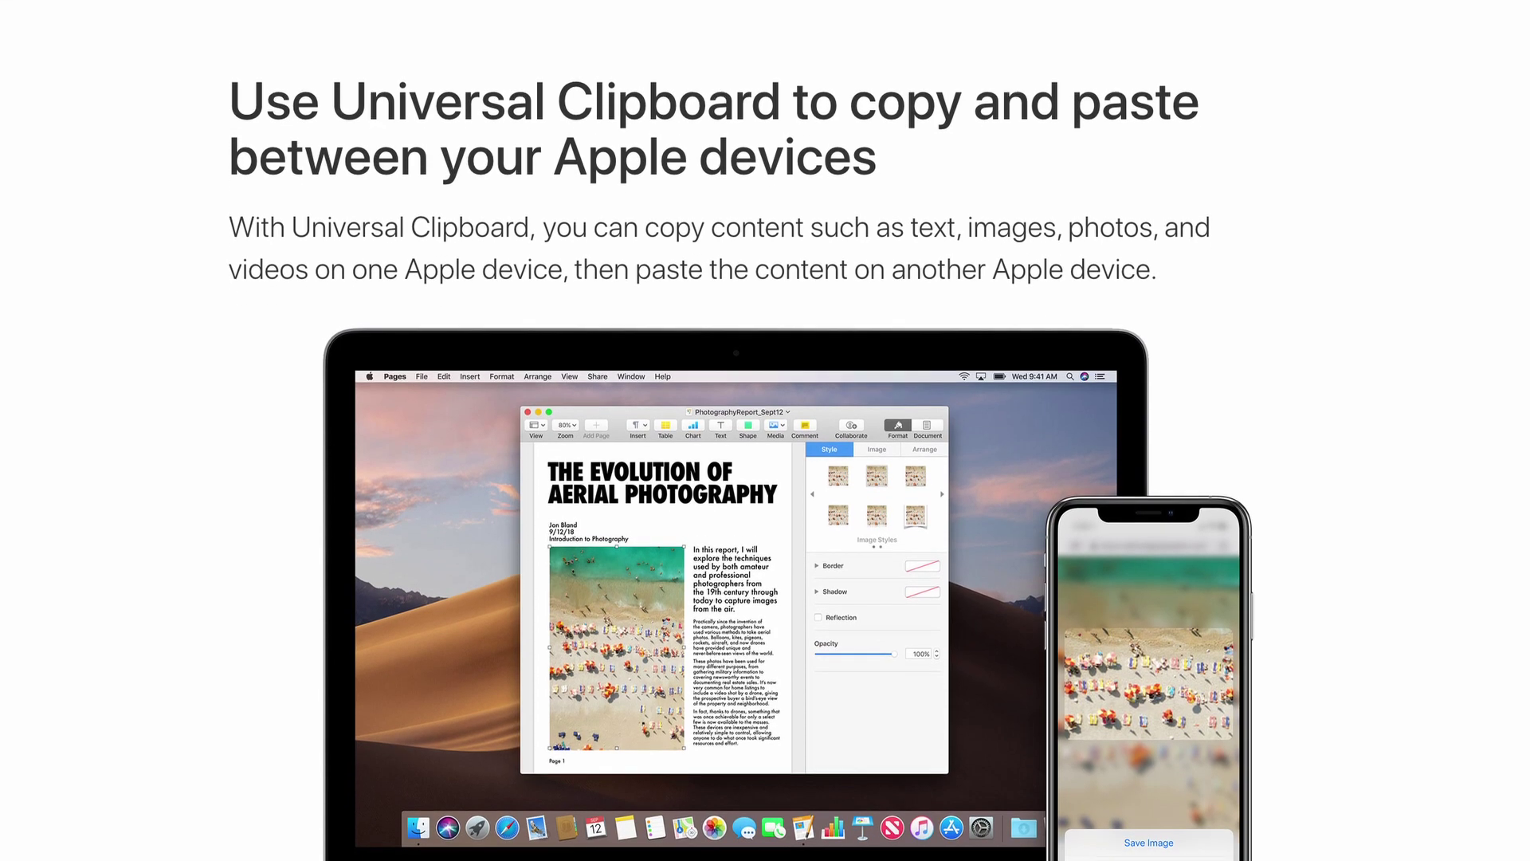
{"action": "scroll", "coordinate": [765, 430], "scroll_direction": "down", "scroll_amount": 2}
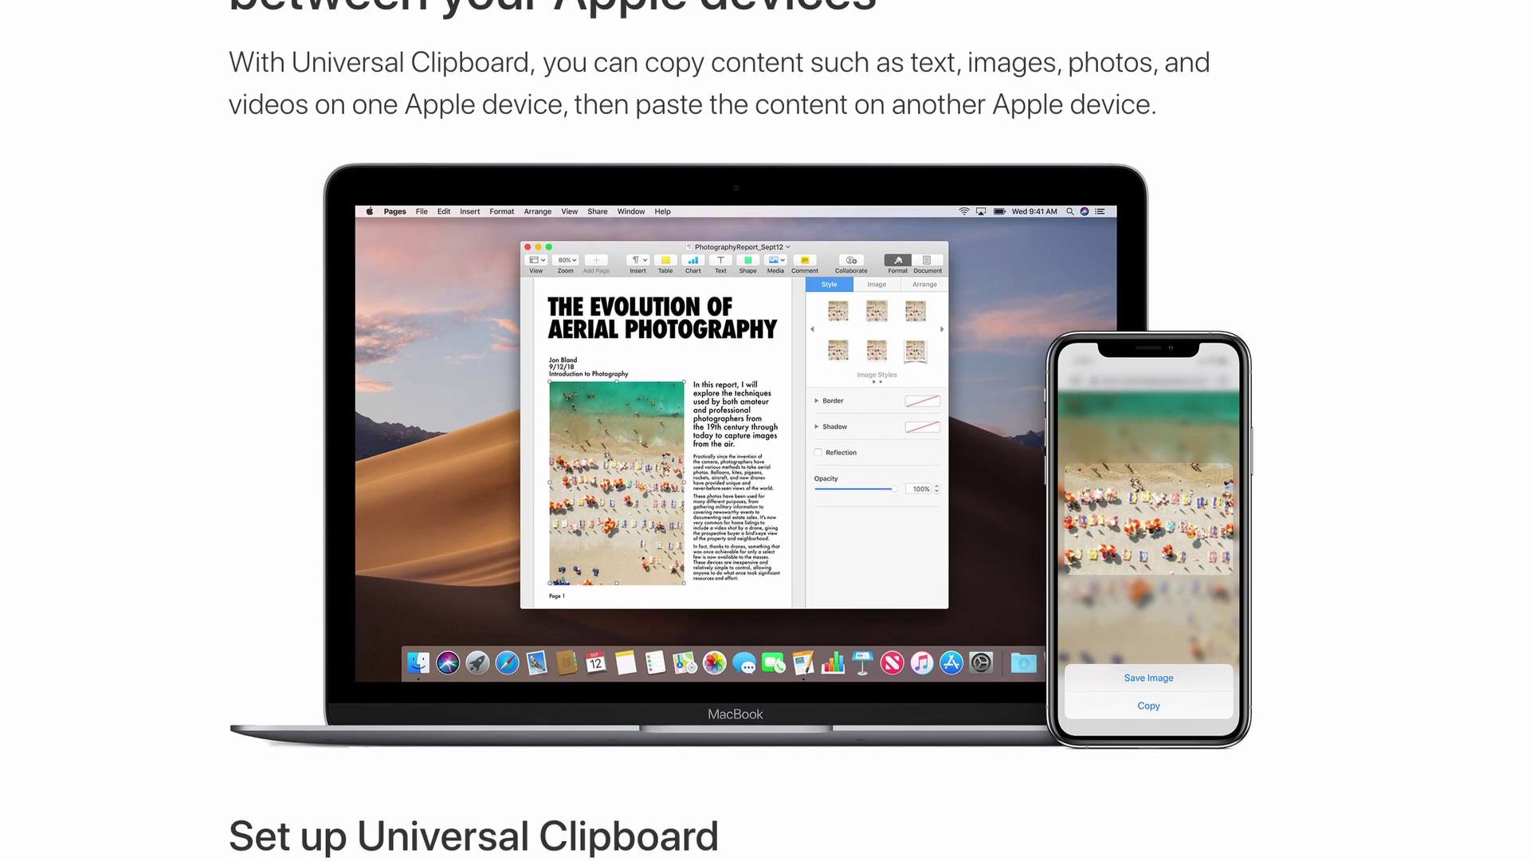
{"action": "scroll", "coordinate": [765, 431], "scroll_direction": "down", "scroll_amount": 2}
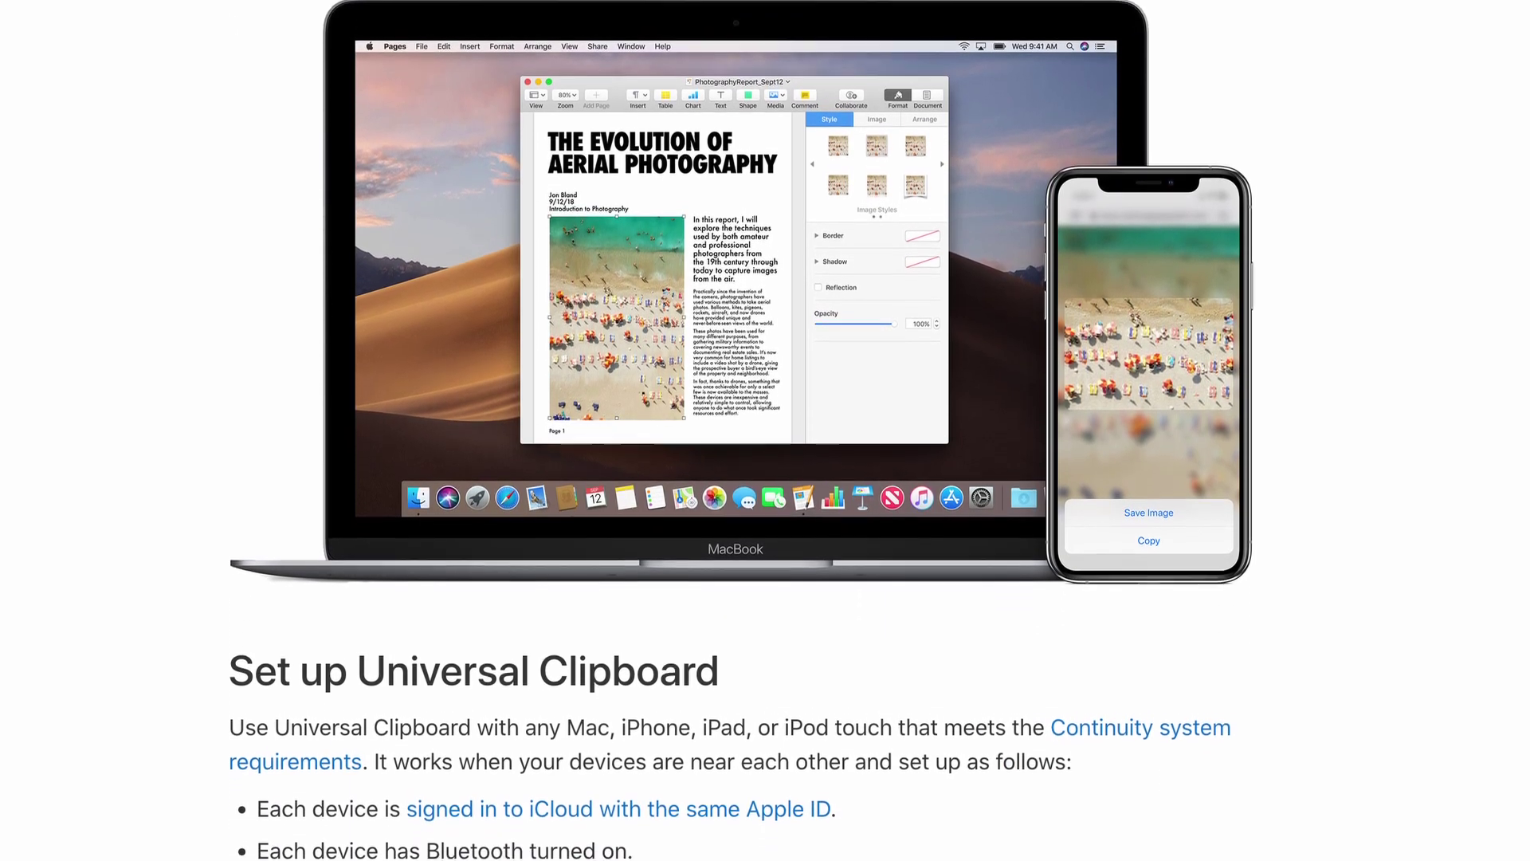
{"action": "scroll", "coordinate": [765, 430], "scroll_direction": "down", "scroll_amount": 2}
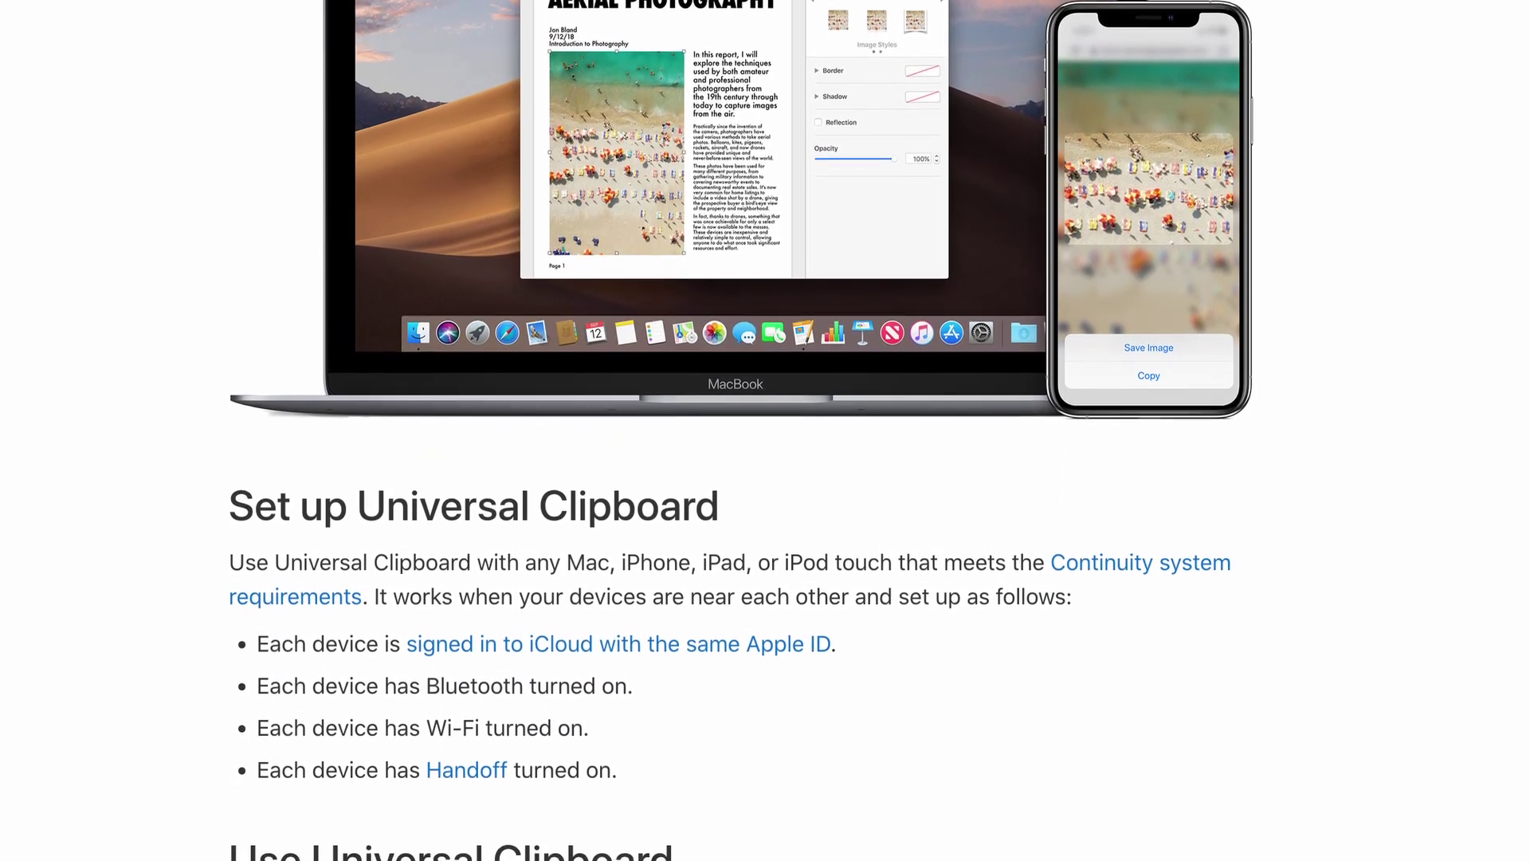
{"action": "scroll", "coordinate": [765, 431], "scroll_direction": "down", "scroll_amount": 2}
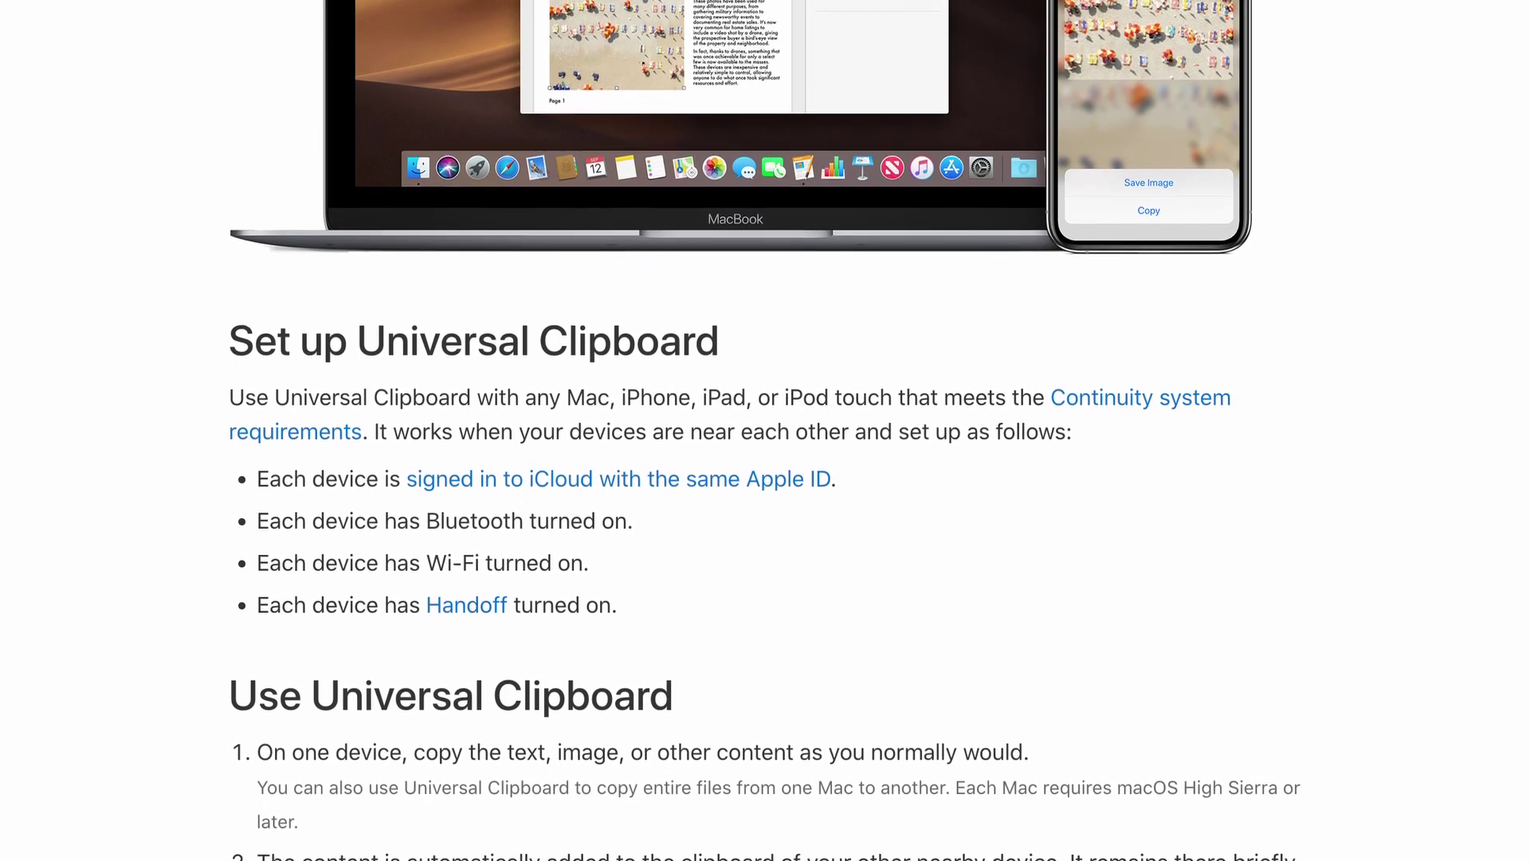
{"action": "scroll", "coordinate": [766, 430], "scroll_direction": "down", "scroll_amount": 2}
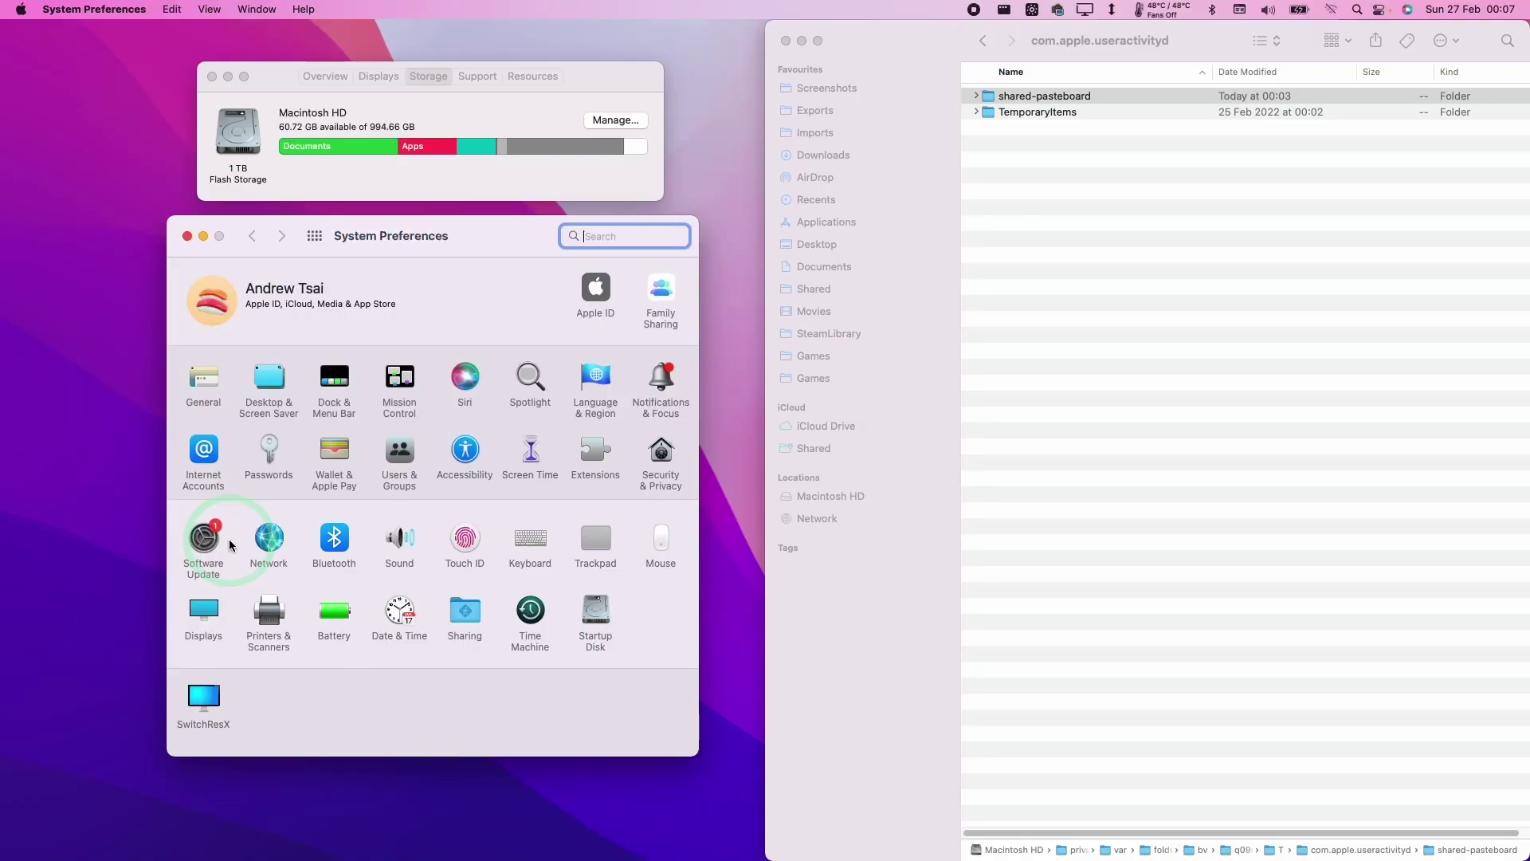
{"action": "left_click", "coordinate": [740, 437]}
{"action": "left_click", "coordinate": [1018, 354]}
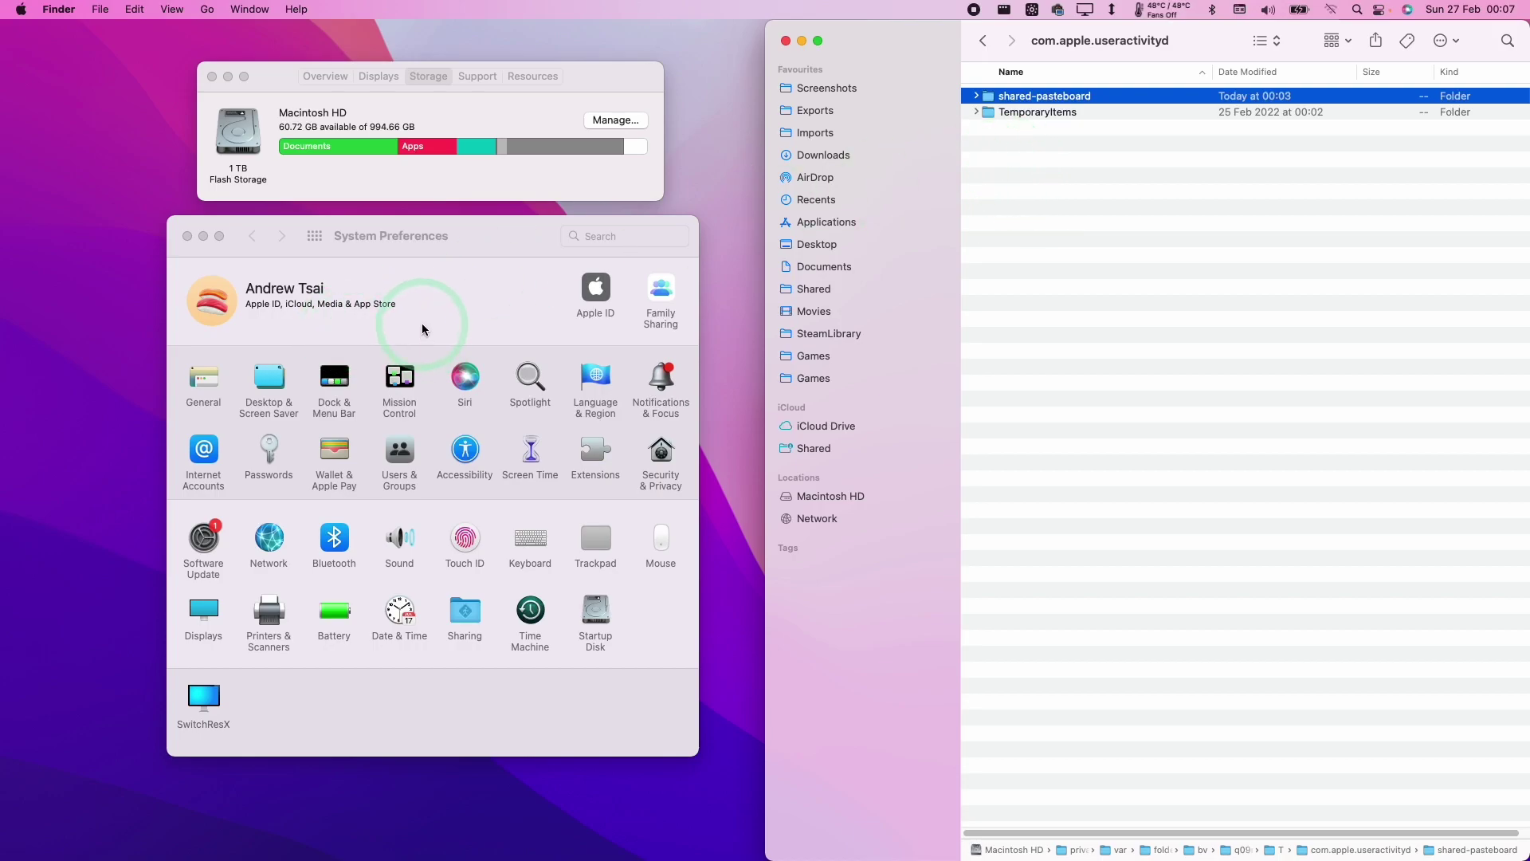
Open the General settings in System Preferences and check the option allowing Handoff between this Mac and iCloud devices
{"action": "left_click", "coordinate": [449, 309]}
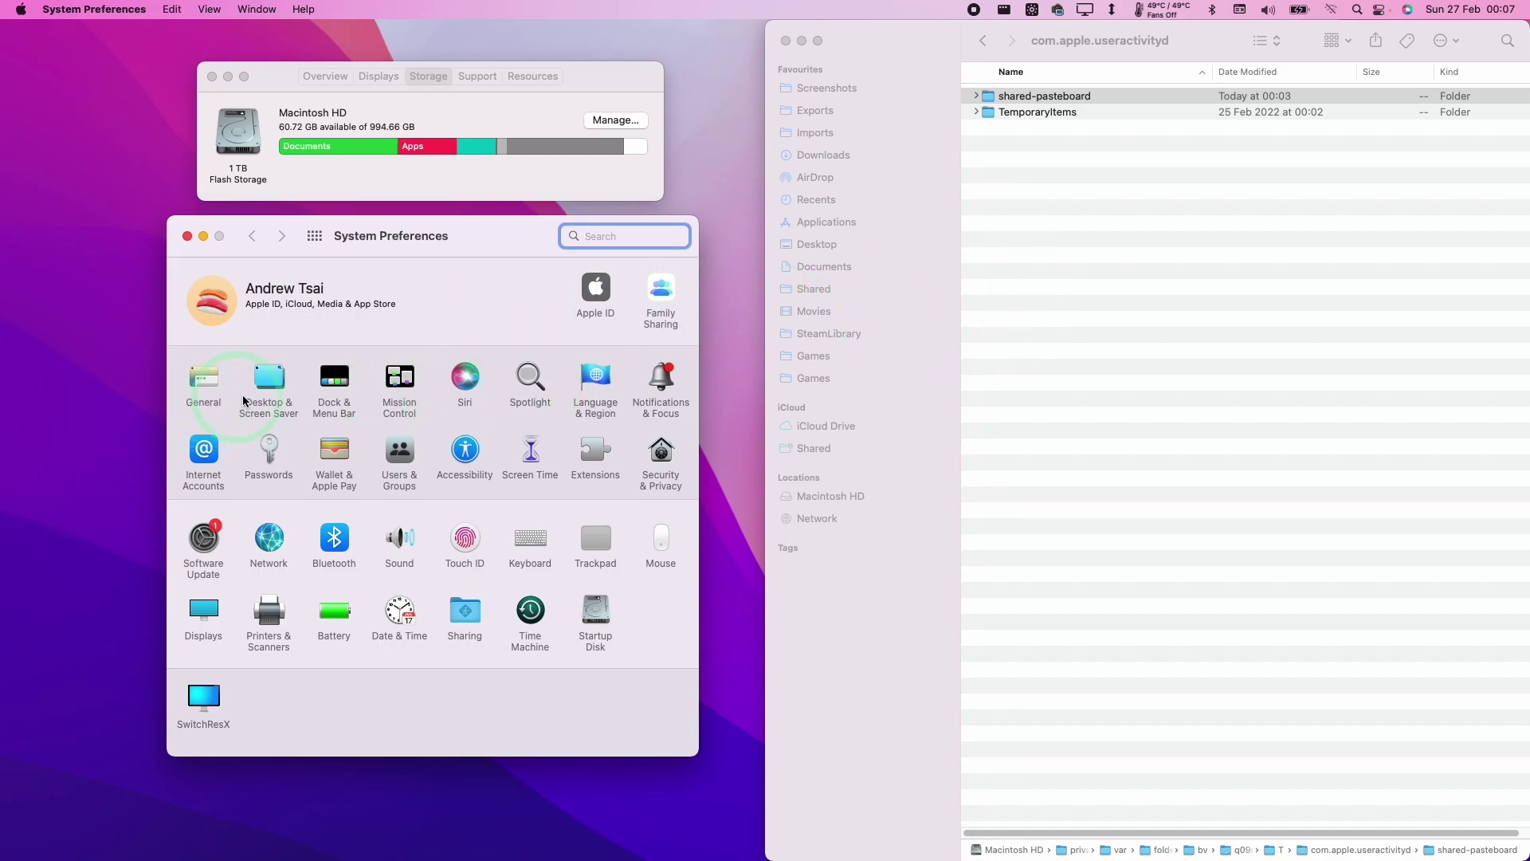
{"action": "left_click", "coordinate": [312, 238]}
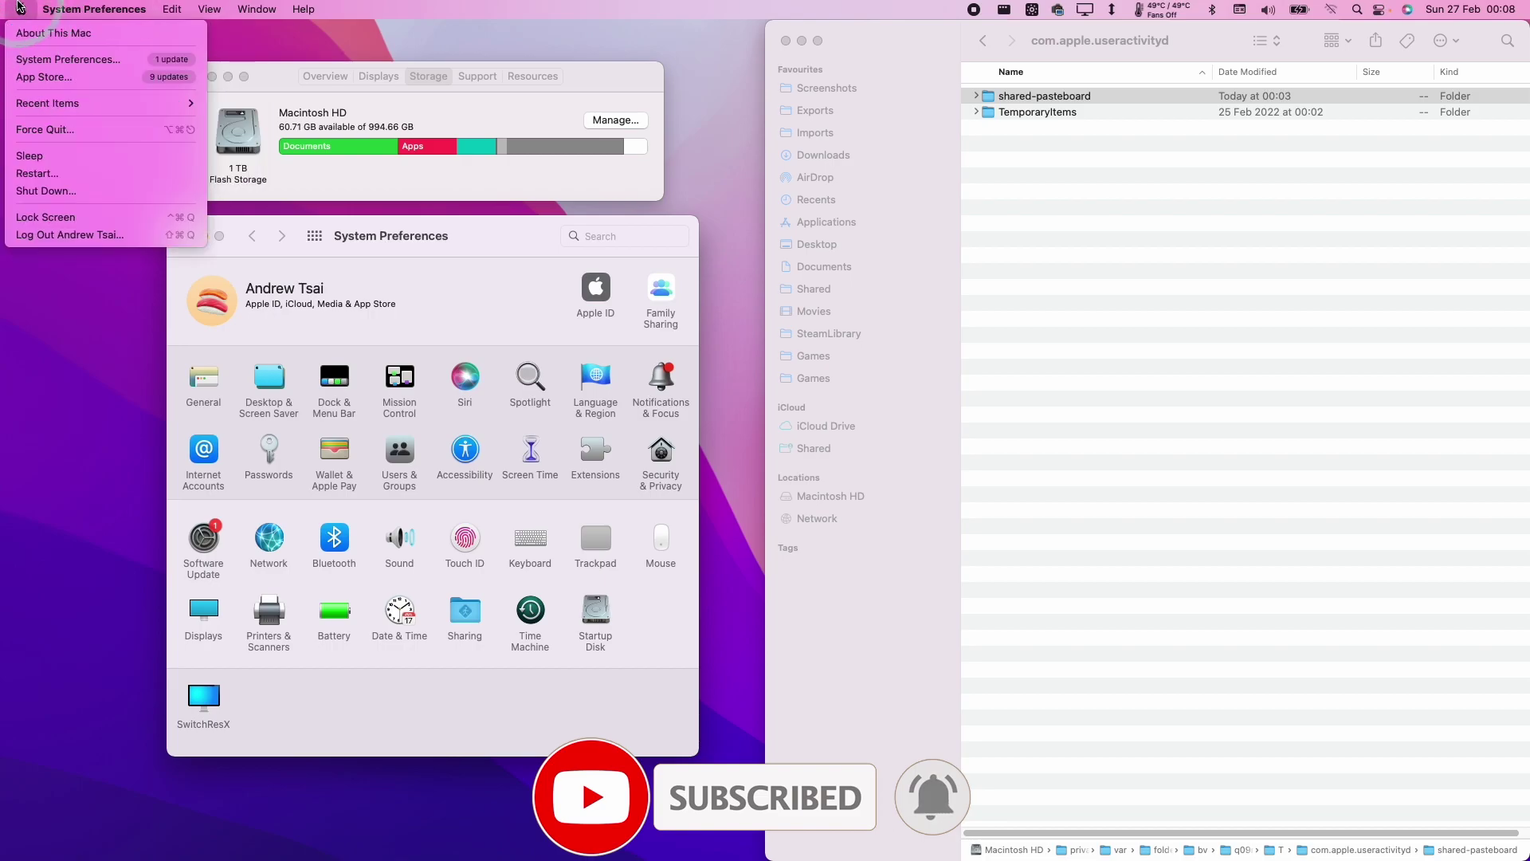
{"action": "left_click", "coordinate": [68, 59]}
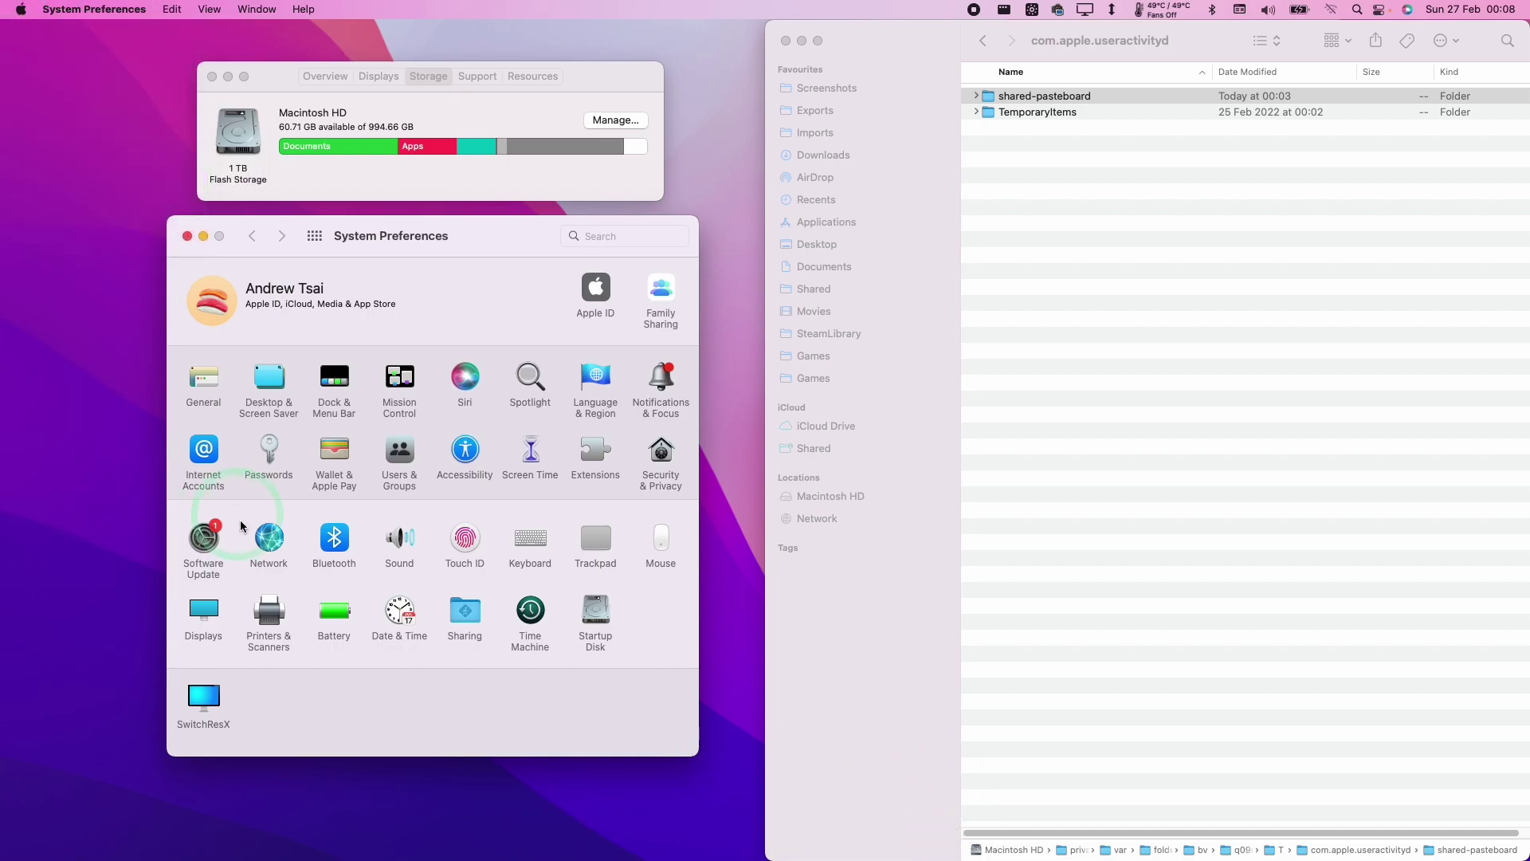
{"action": "left_click", "coordinate": [202, 382]}
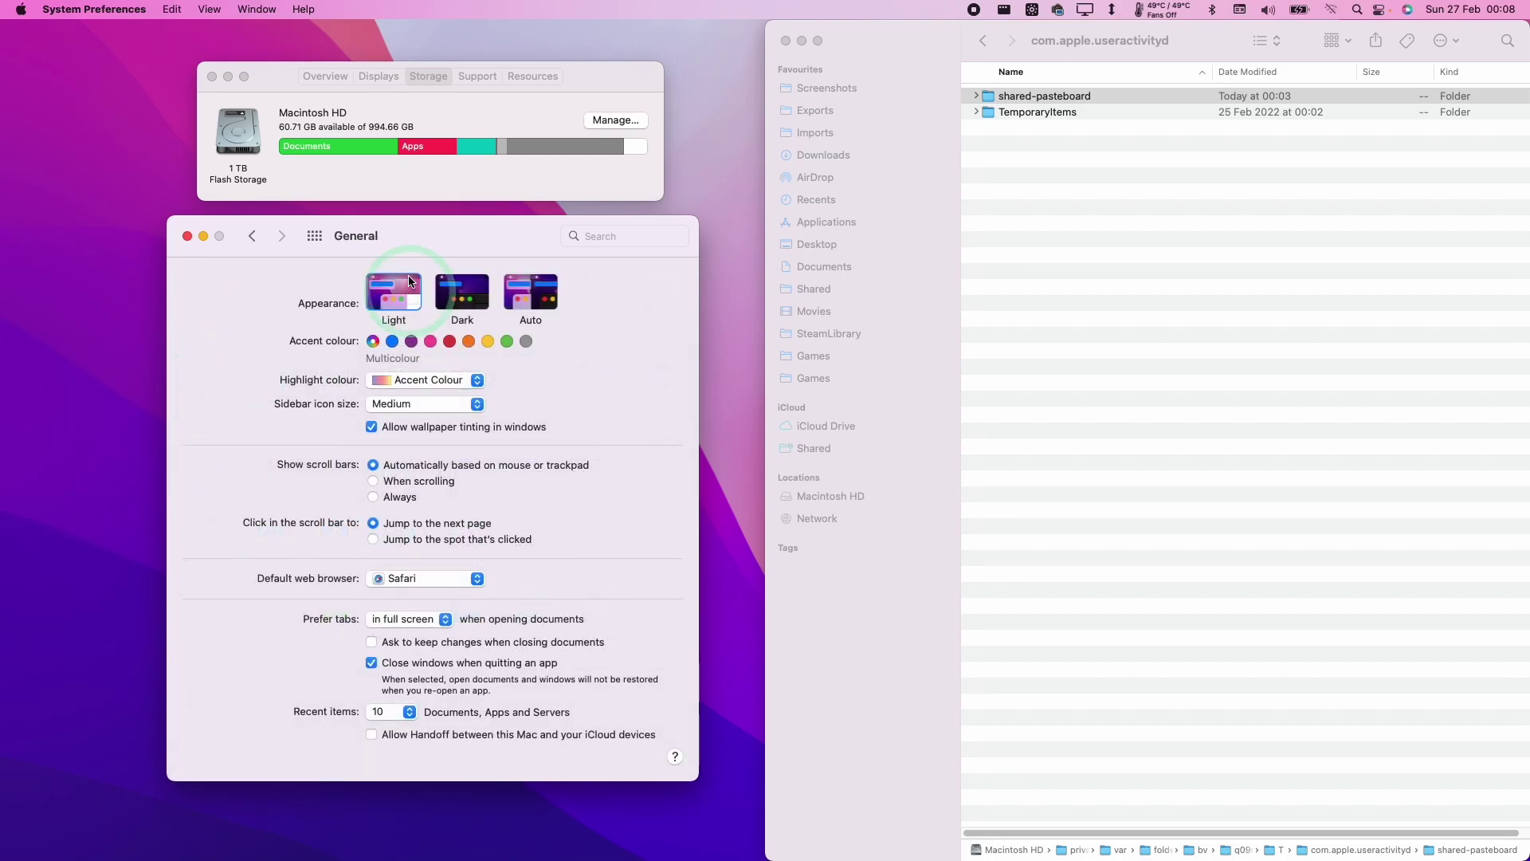
{"action": "left_click", "coordinate": [358, 700]}
{"action": "left_click", "coordinate": [453, 736]}
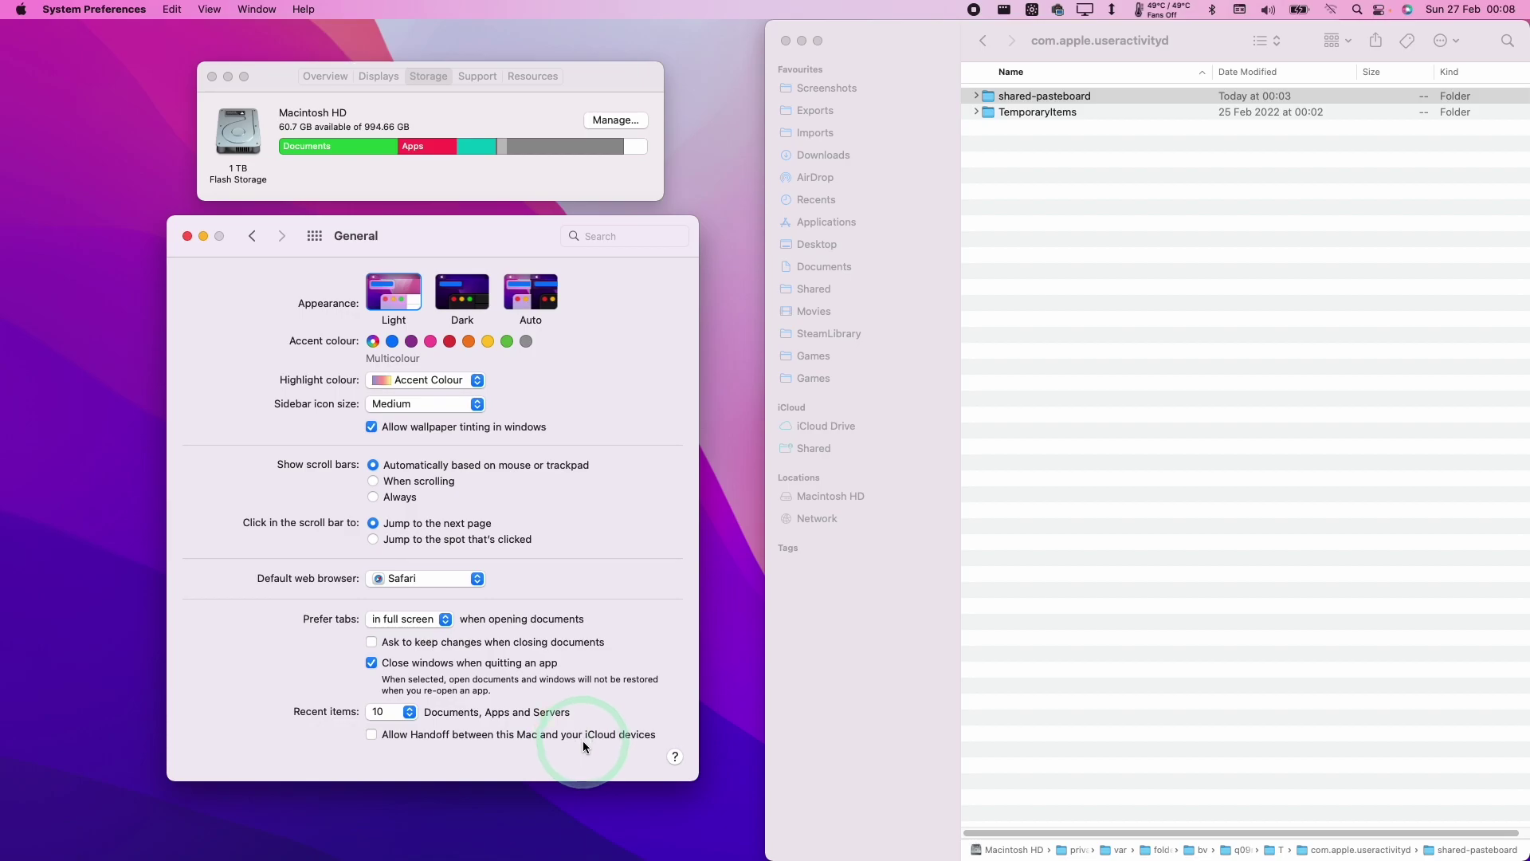
{"action": "left_click", "coordinate": [339, 751]}
{"action": "left_click", "coordinate": [405, 736]}
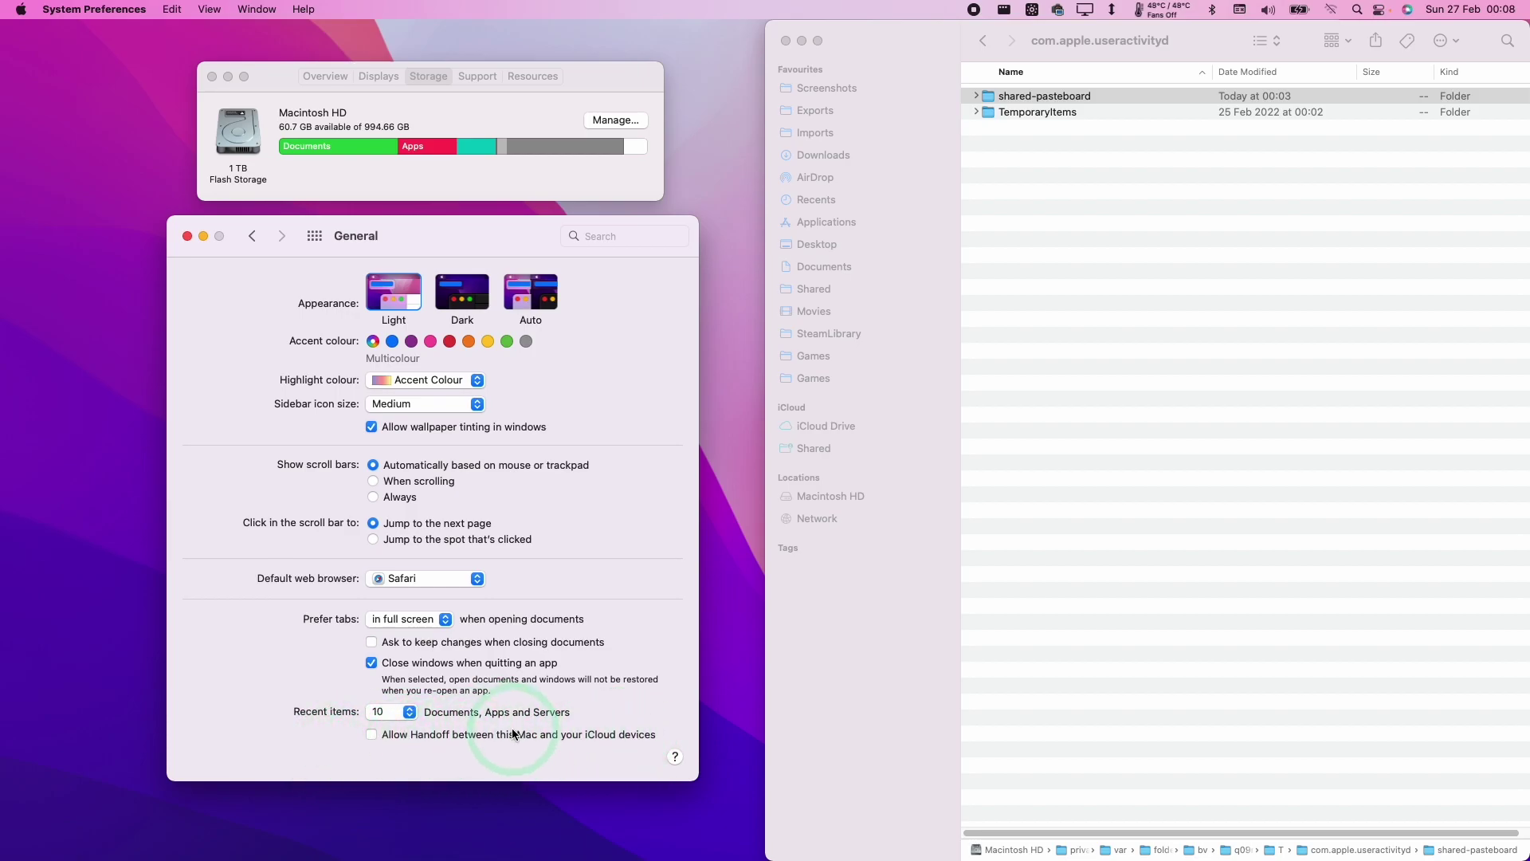
{"action": "left_click", "coordinate": [526, 799]}
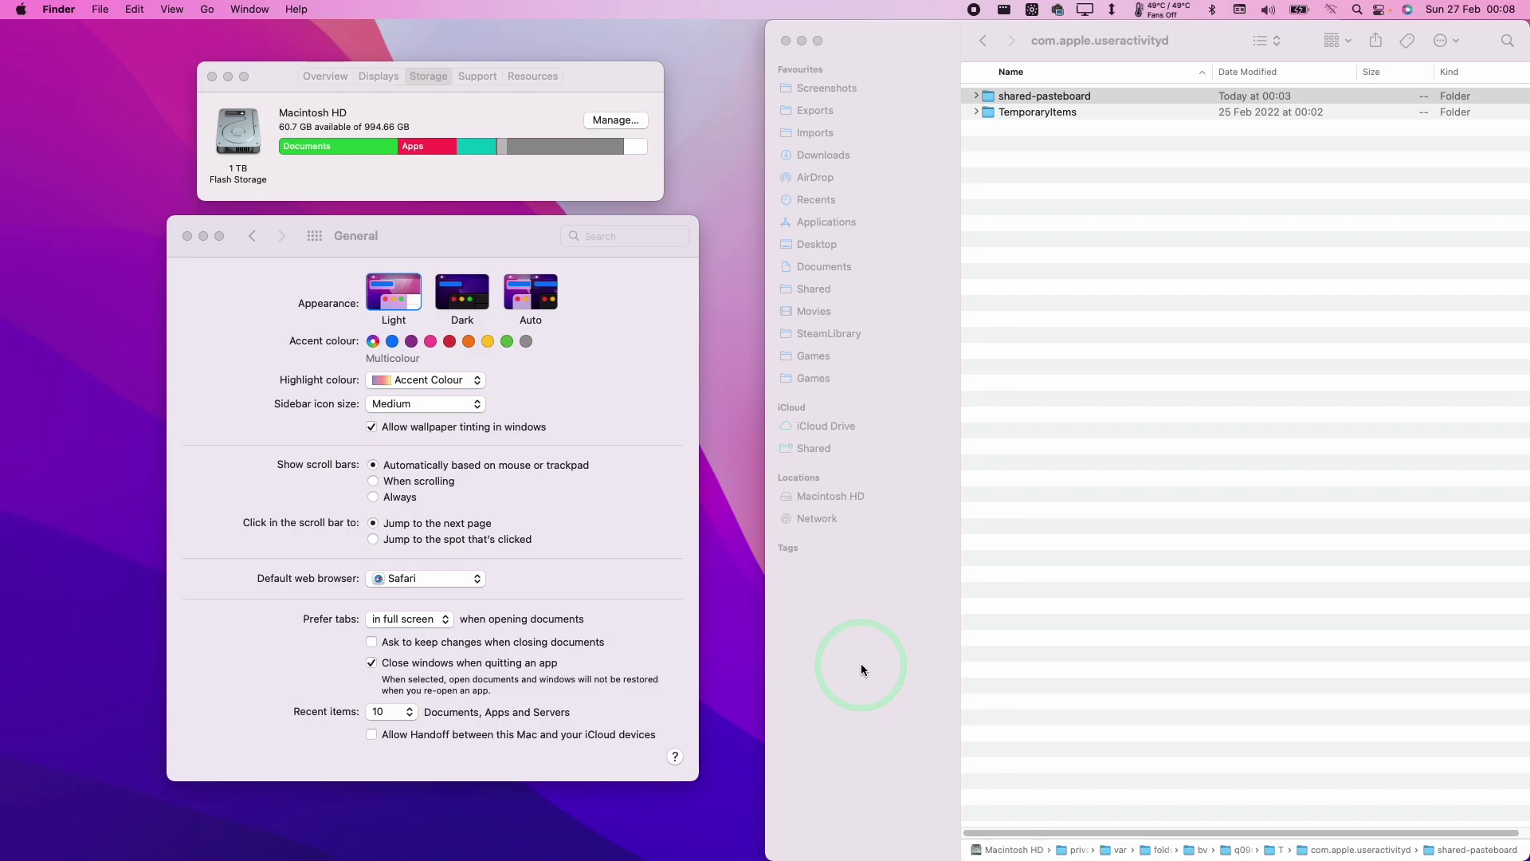
Restore the minimized GrandPerspective disk map and close the com.apple.useractivityd Finder window
{"action": "left_click", "coordinate": [1066, 268]}
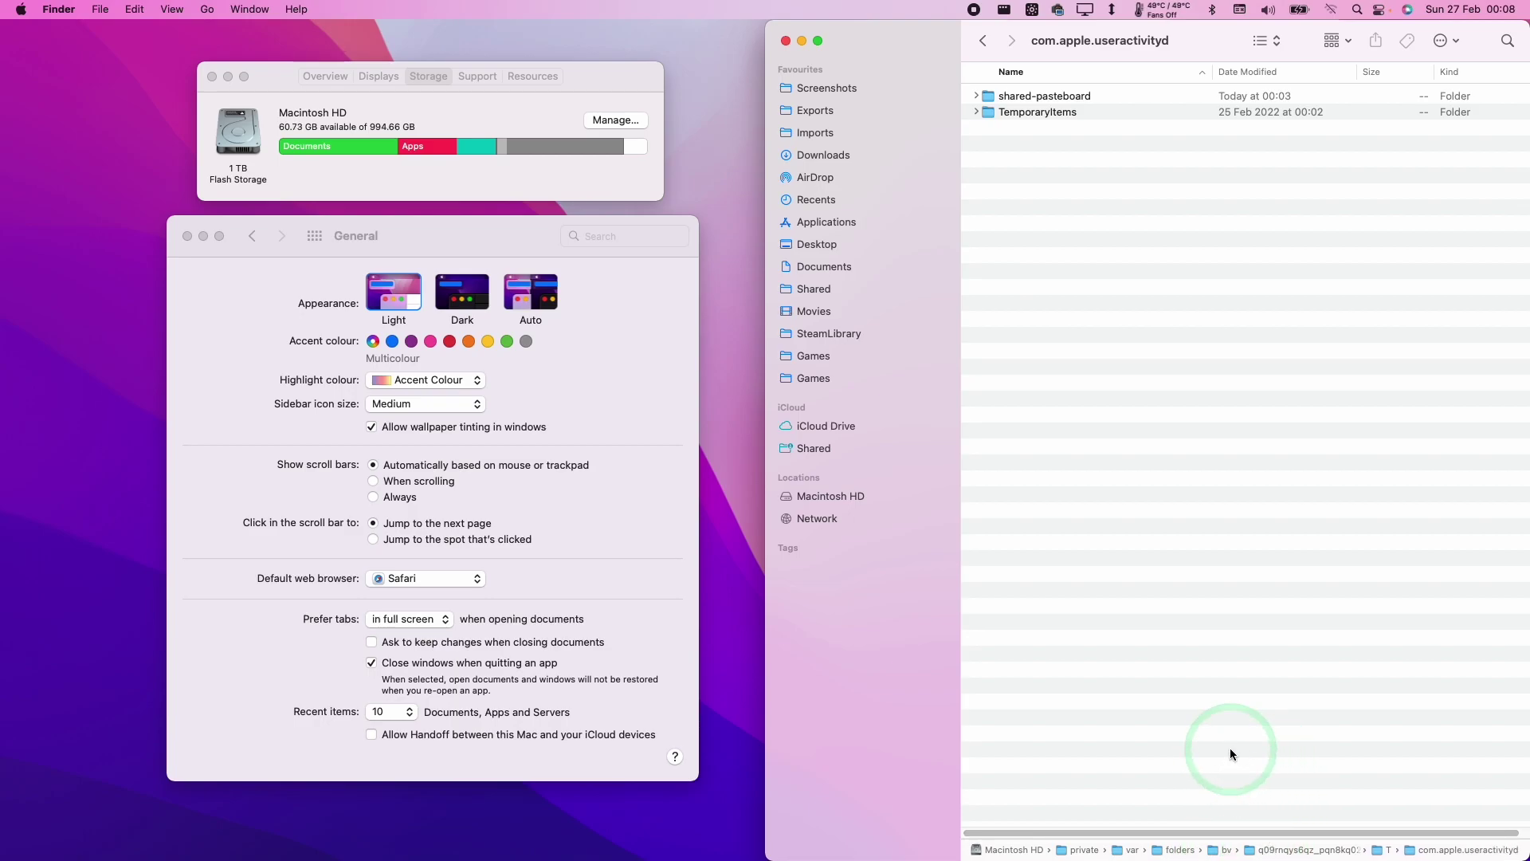
{"action": "mouse_move", "coordinate": [1058, 859]}
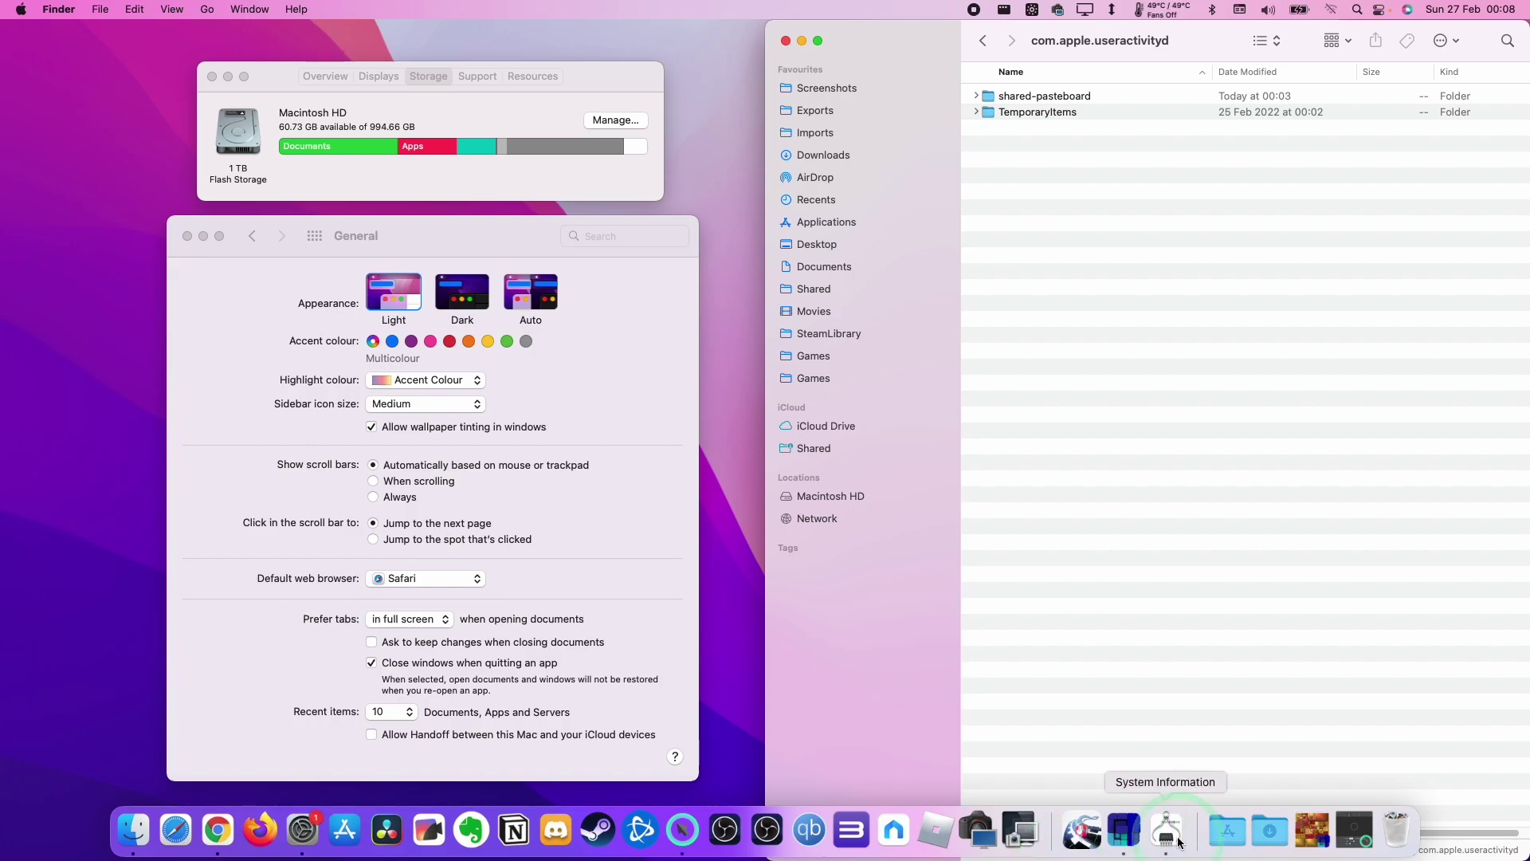
{"action": "left_click", "coordinate": [1313, 833]}
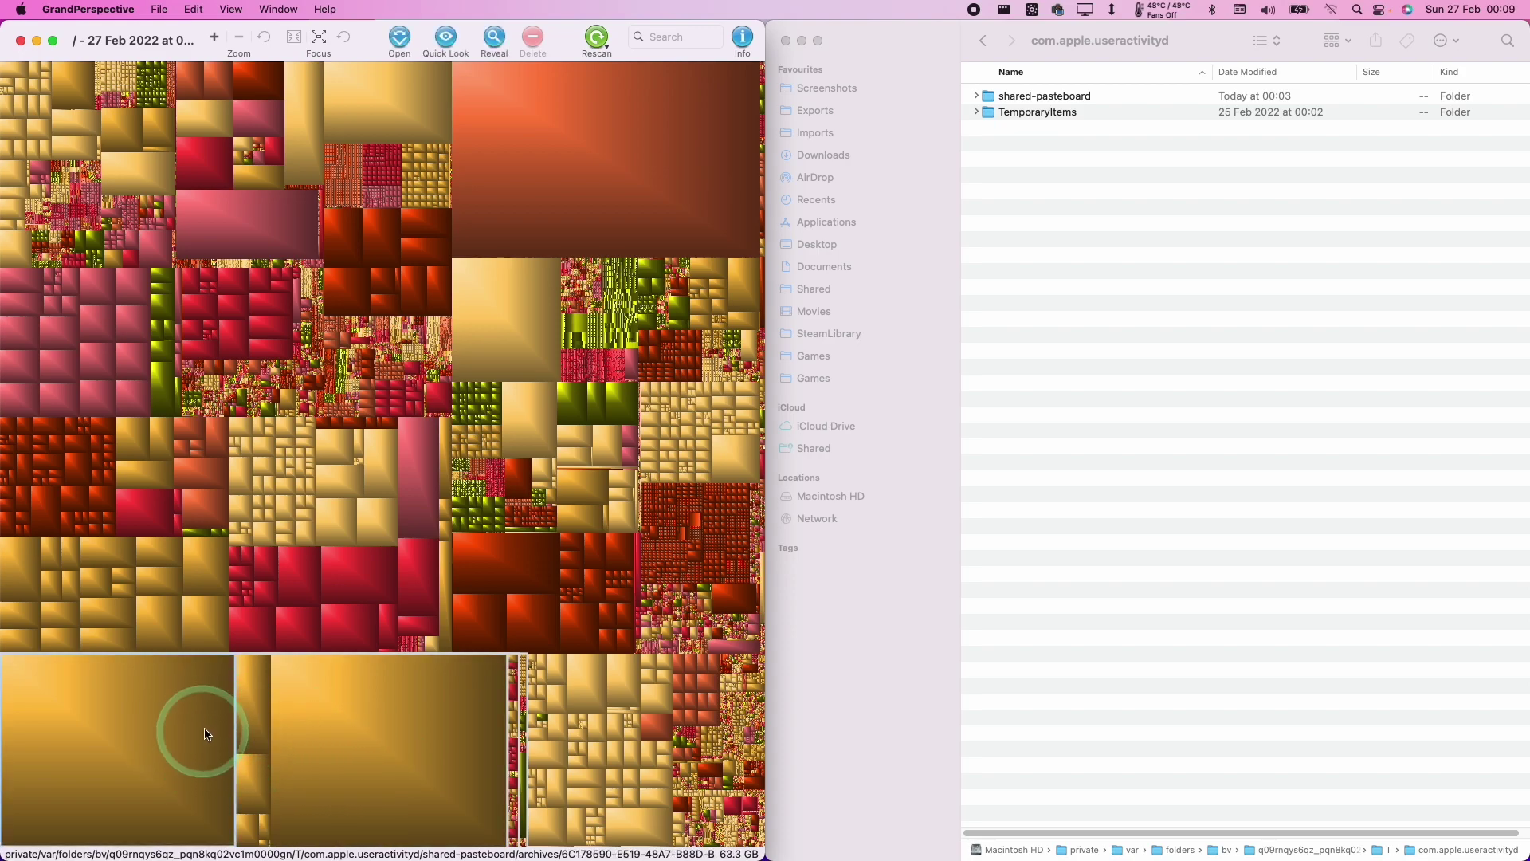
{"action": "left_click", "coordinate": [1043, 383]}
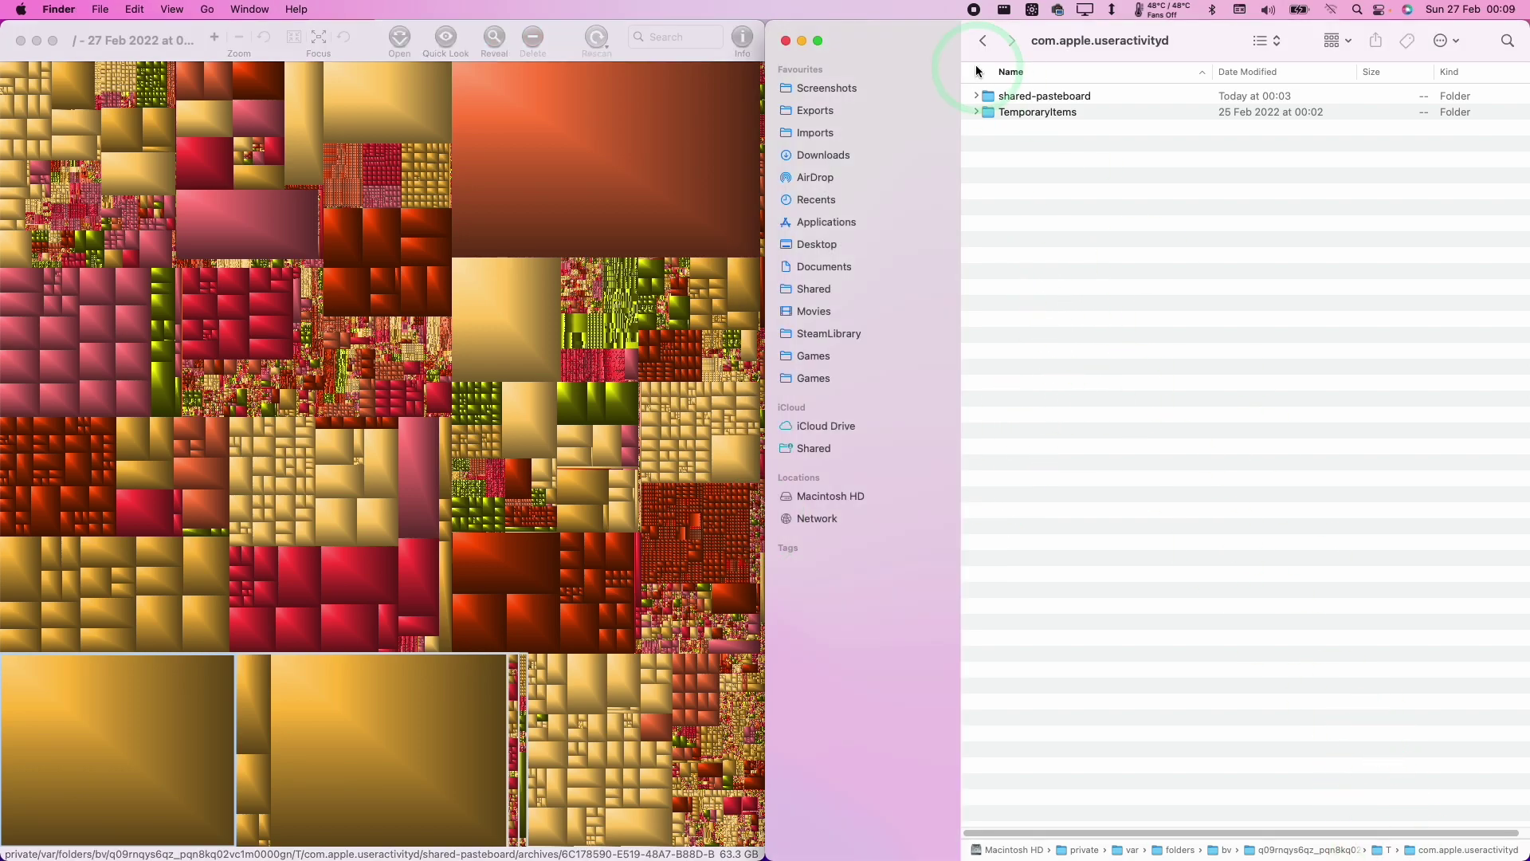
{"action": "left_click", "coordinate": [783, 40]}
Shrink the disk map window and reposition it so it partly overlaps the General preferences
{"action": "double_click", "coordinate": [622, 32]}
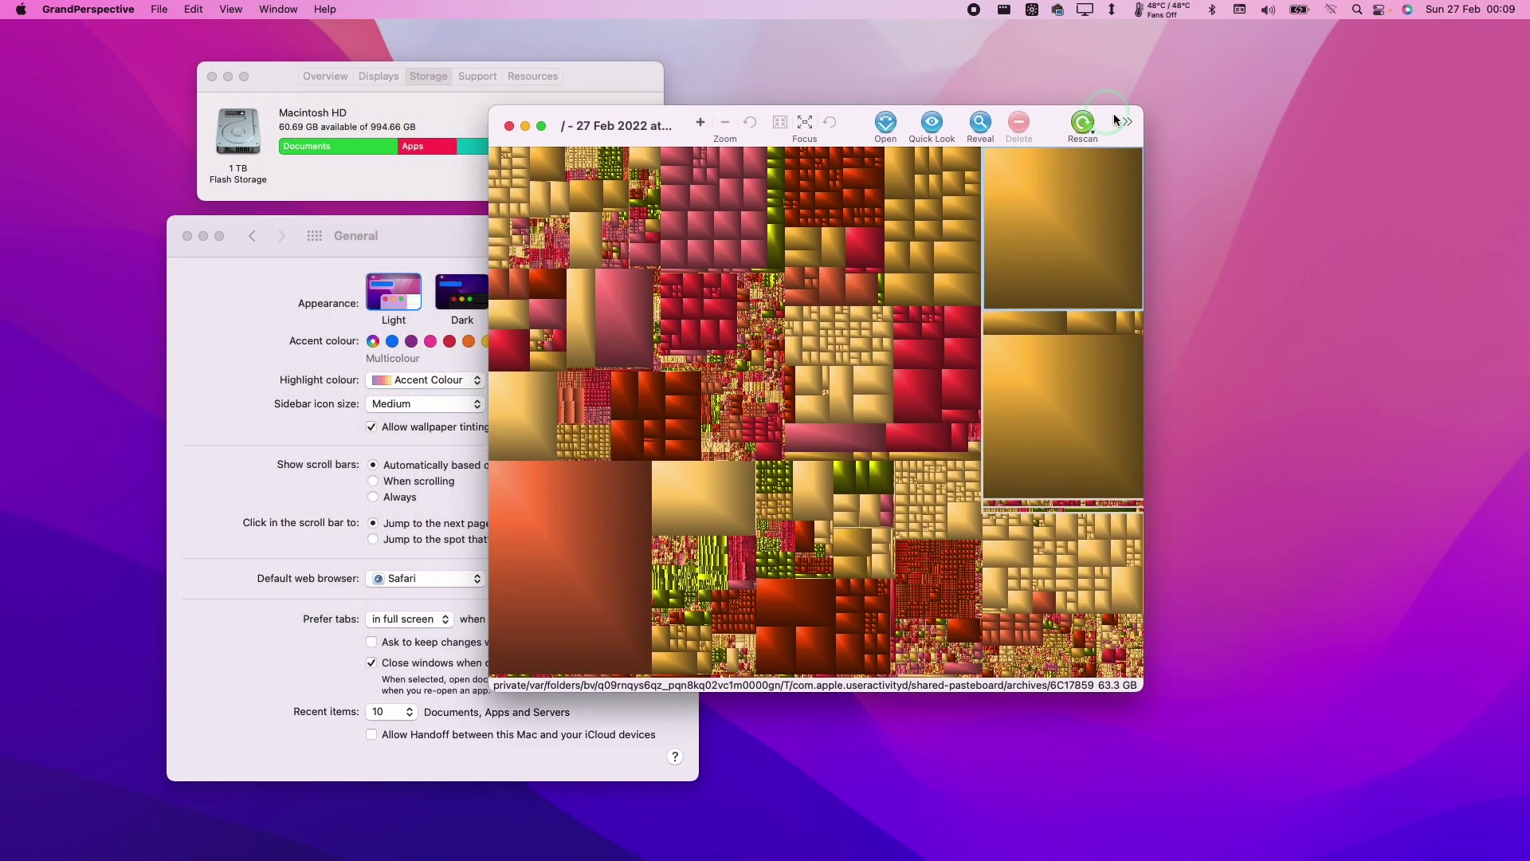
{"action": "left_click_drag", "start_coordinate": [1114, 119], "coordinate": [1172, 142]}
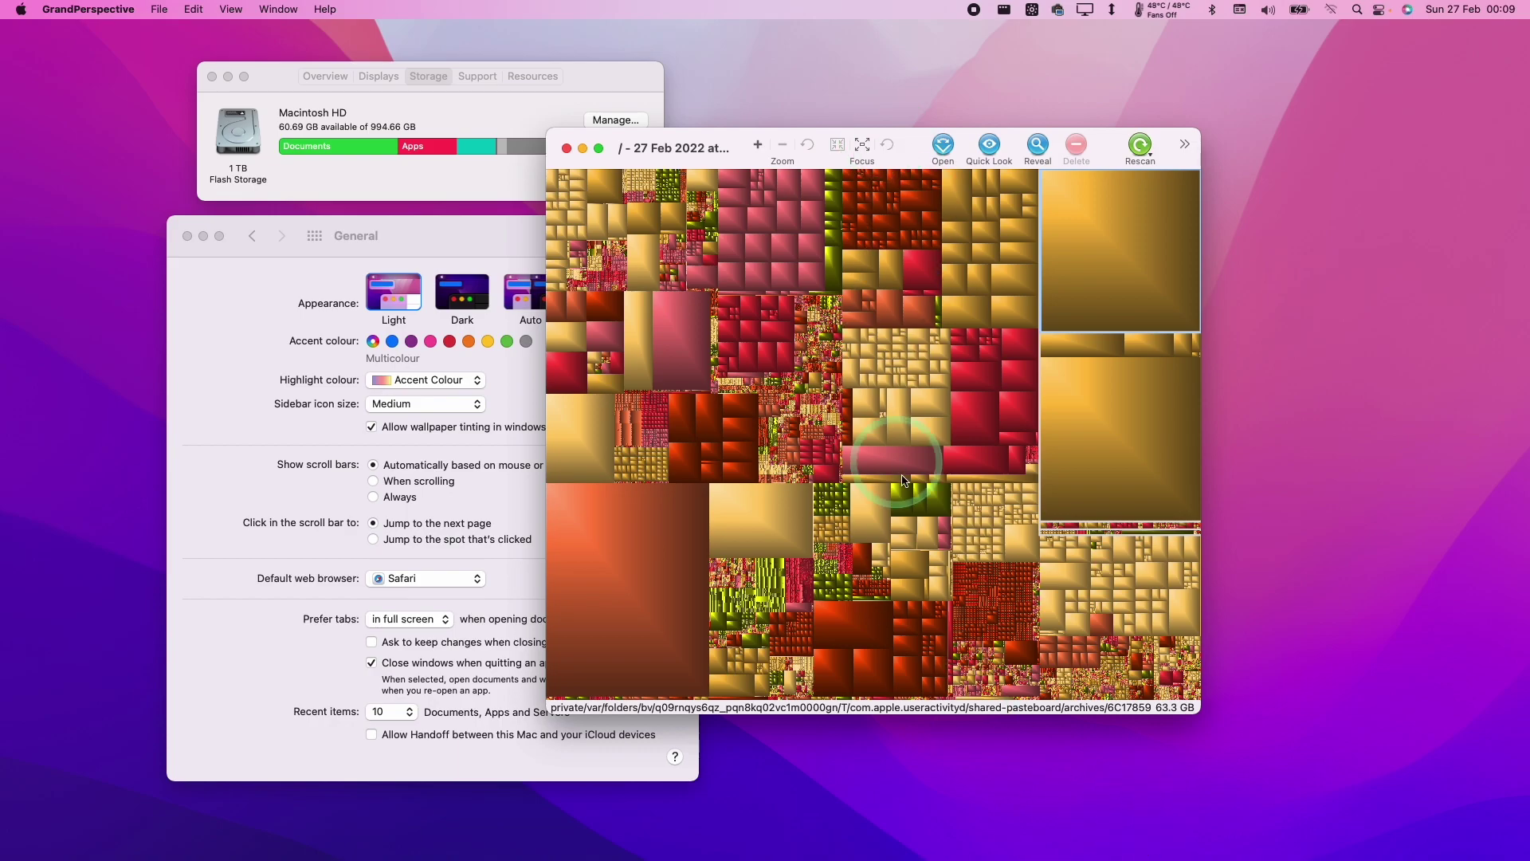
{"action": "left_click", "coordinate": [754, 490]}
{"action": "left_click", "coordinate": [756, 162]}
{"action": "left_click_drag", "start_coordinate": [746, 137], "coordinate": [705, 113]}
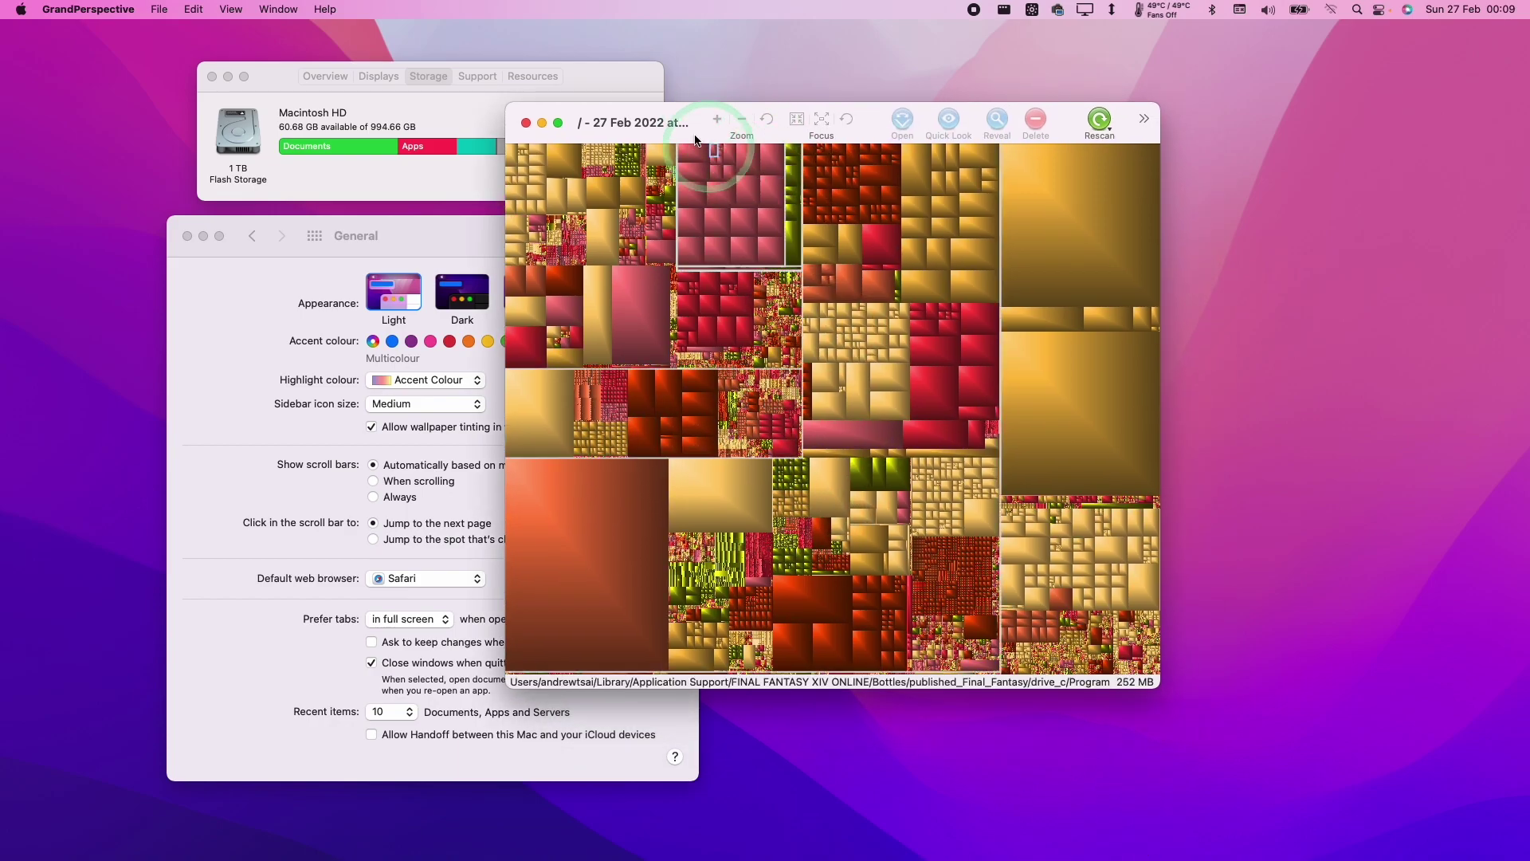
Reveal the large 6C178590 file from the shared-pasteboard archives folder in Finder, starting from its block in the disk map
{"action": "left_click", "coordinate": [881, 633]}
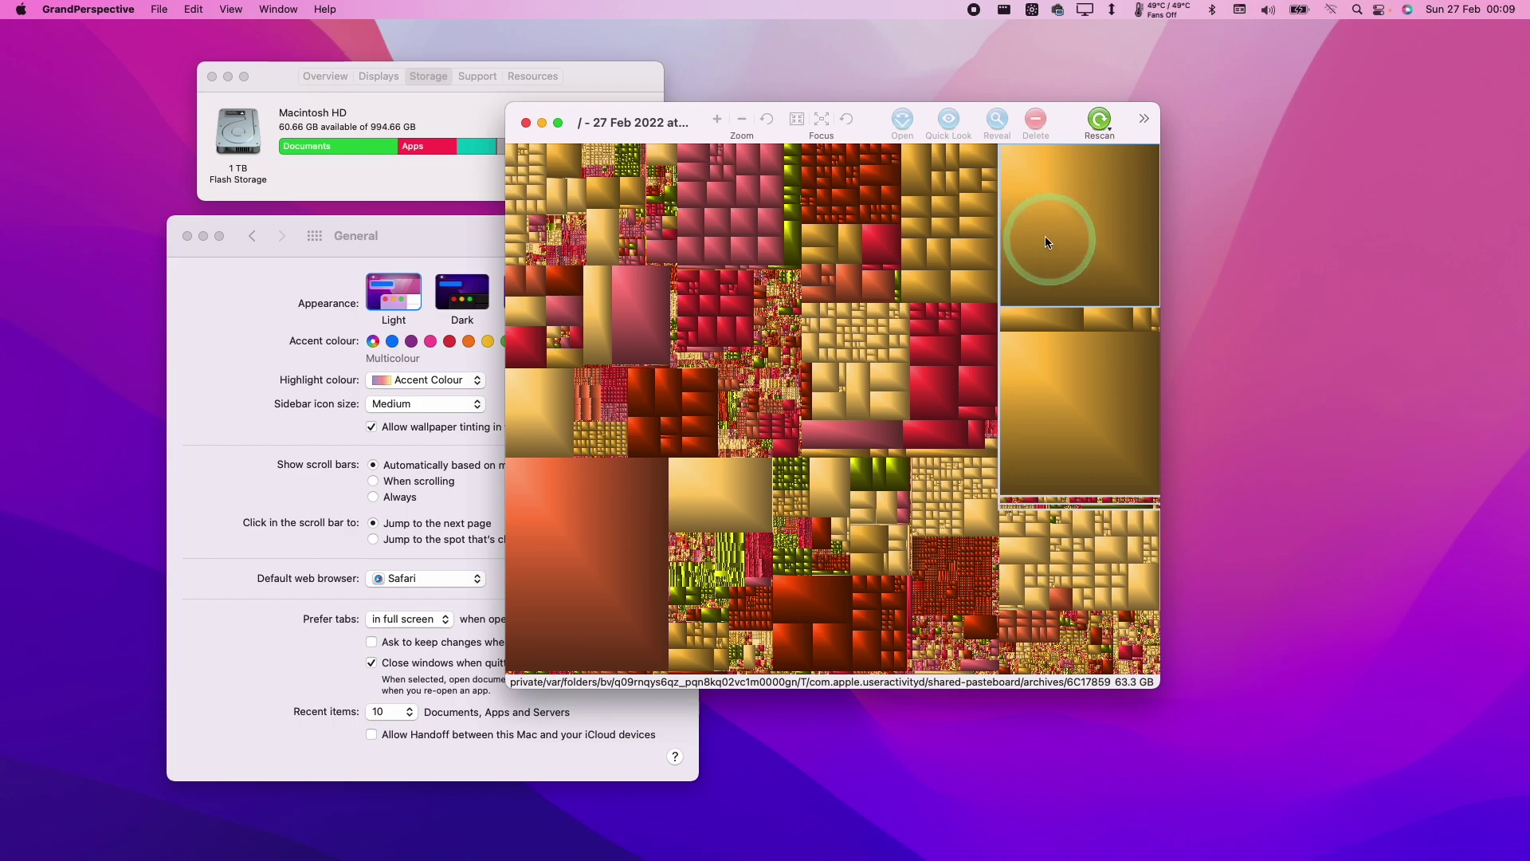
{"action": "right_click", "coordinate": [1067, 233]}
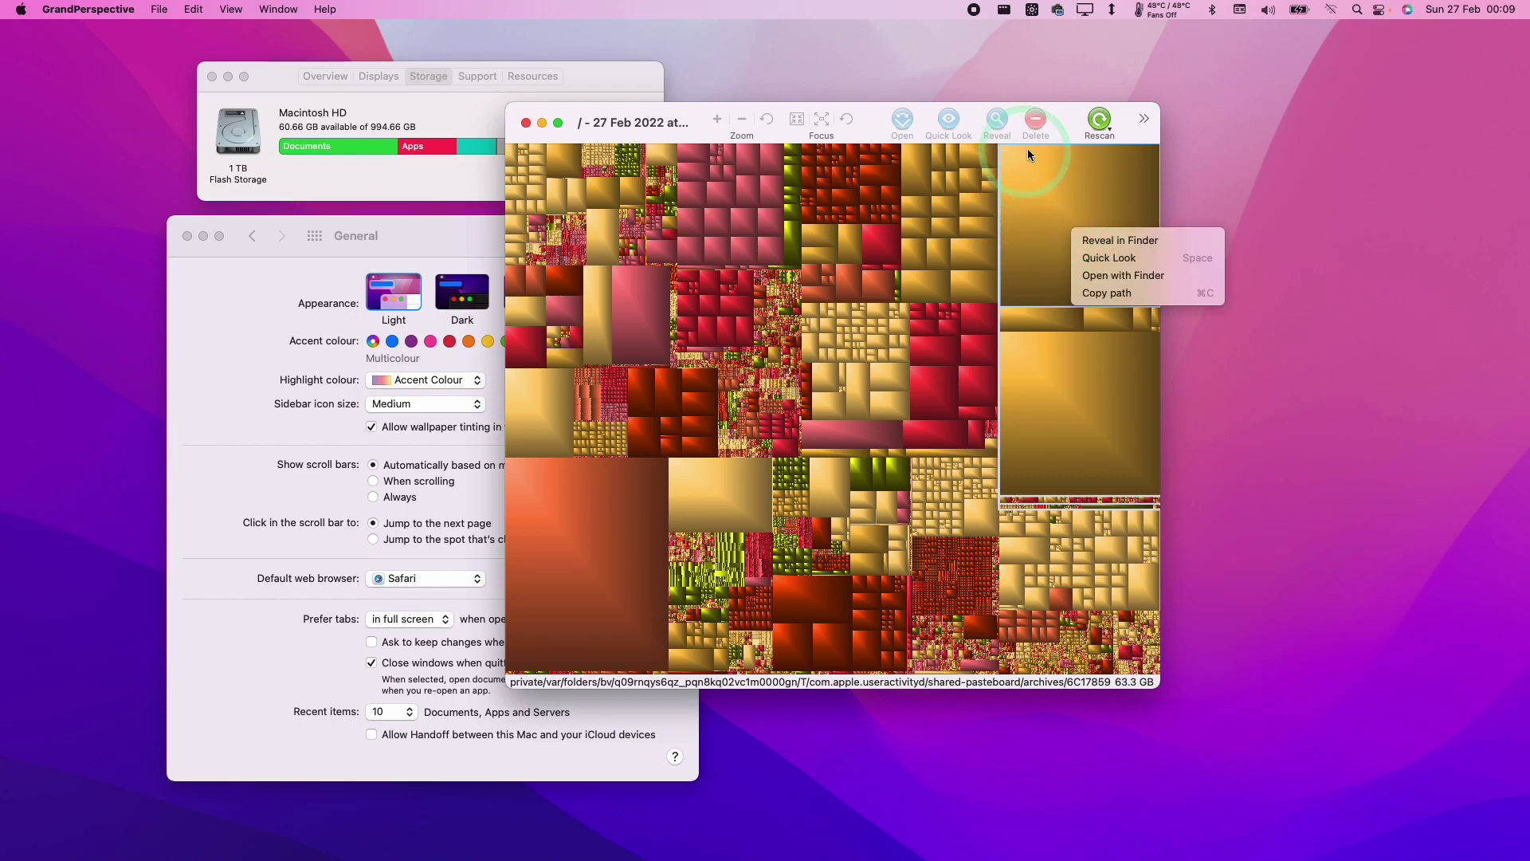
{"action": "left_click", "coordinate": [1108, 242]}
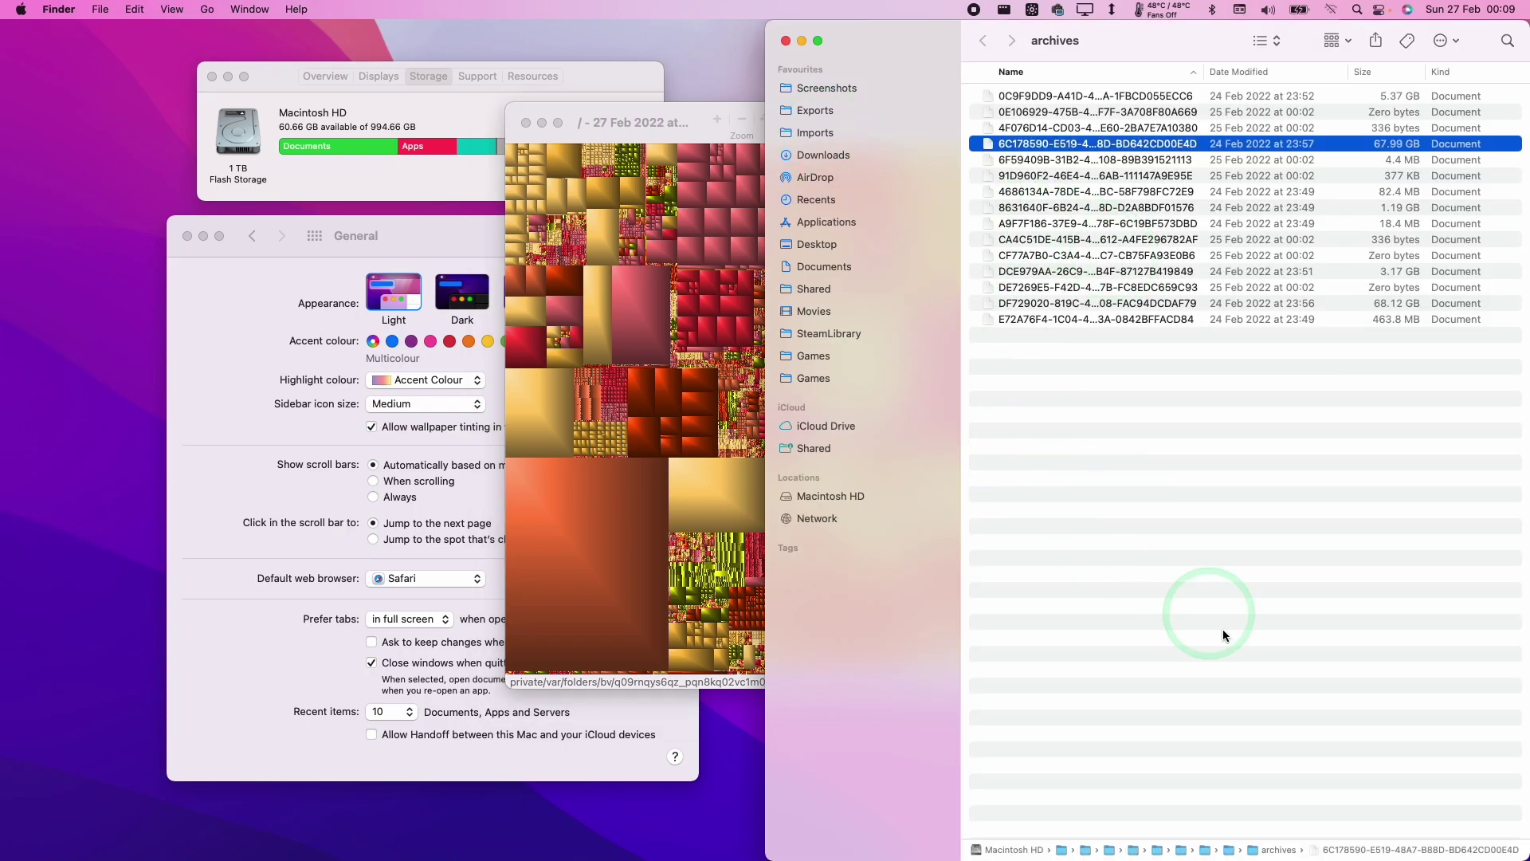
Enlarge the Finder window to show the full file path and go to the parent com.apple.useractivityd folder
{"action": "left_click", "coordinate": [170, 9]}
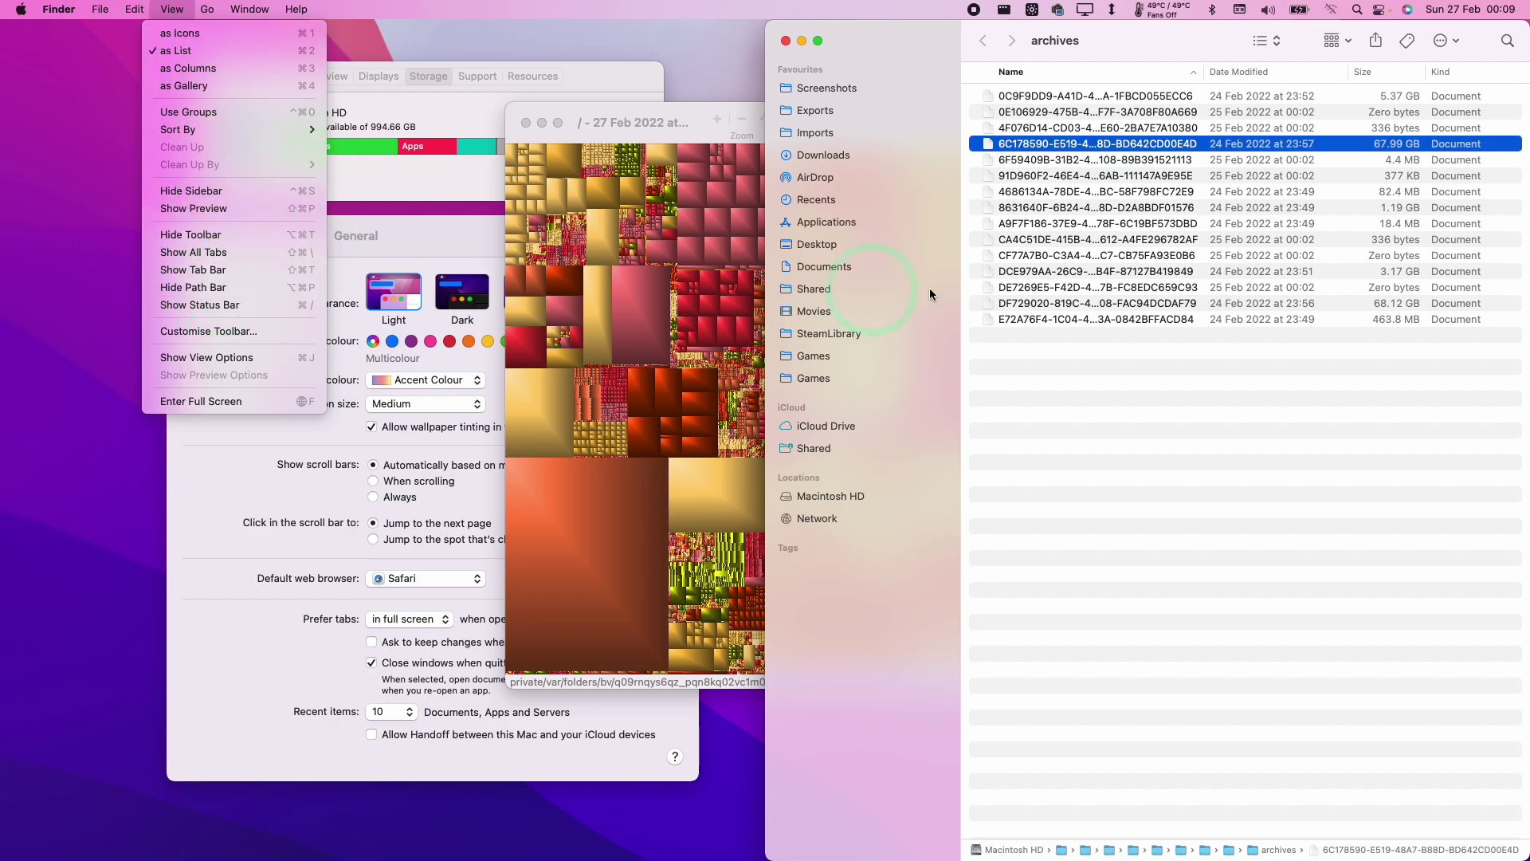
{"action": "left_click", "coordinate": [1263, 313]}
{"action": "double_click", "coordinate": [1148, 41]}
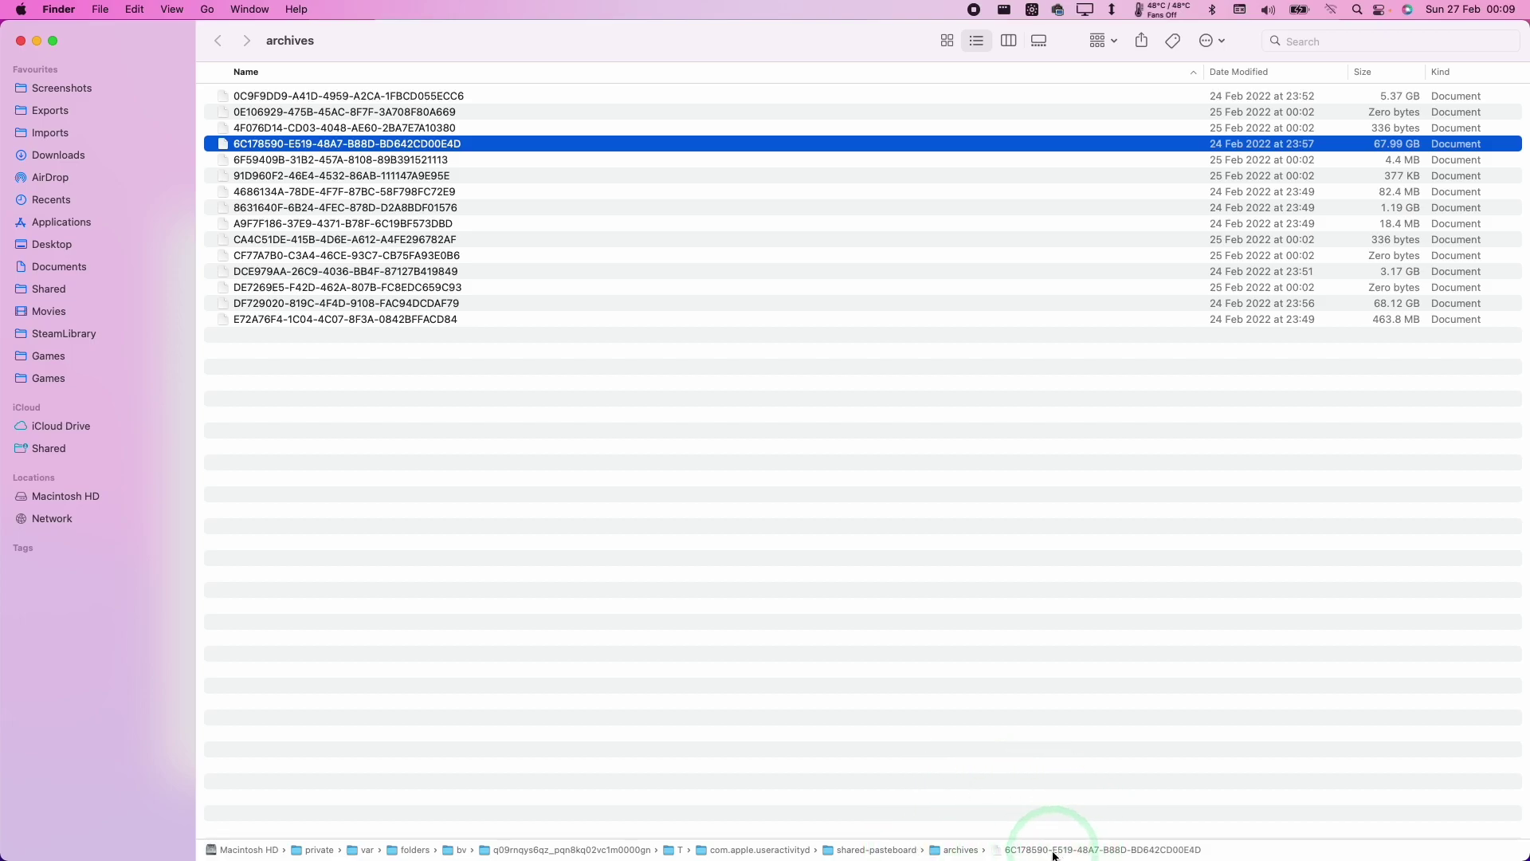
{"action": "double_click", "coordinate": [762, 850]}
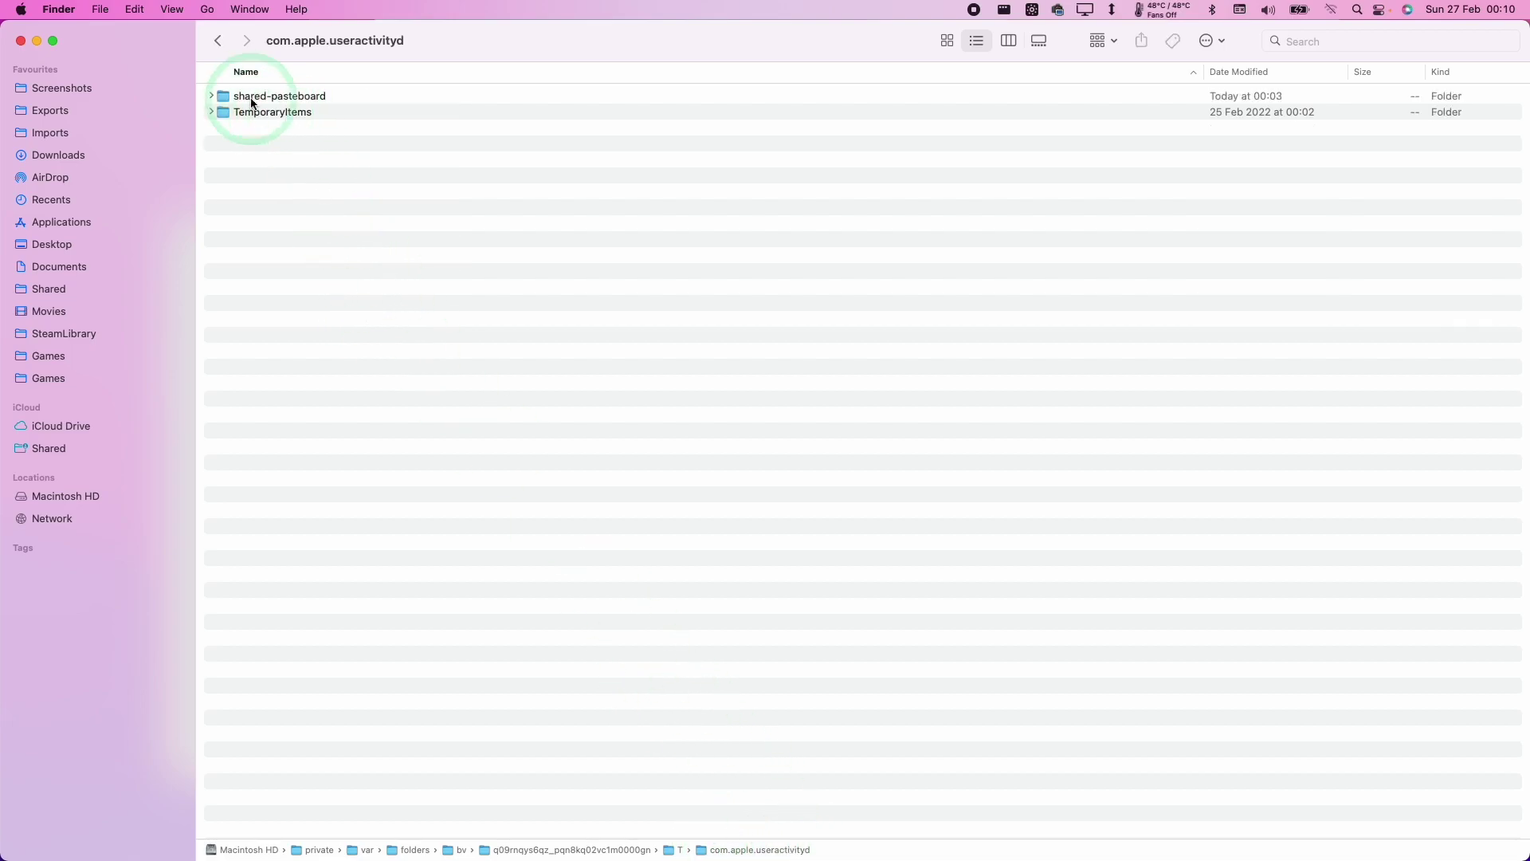
Move the shared-pasteboard and TemporaryItems folders from com.apple.useractivityd to the Bin
{"action": "left_click_drag", "start_coordinate": [415, 224], "coordinate": [283, 100]}
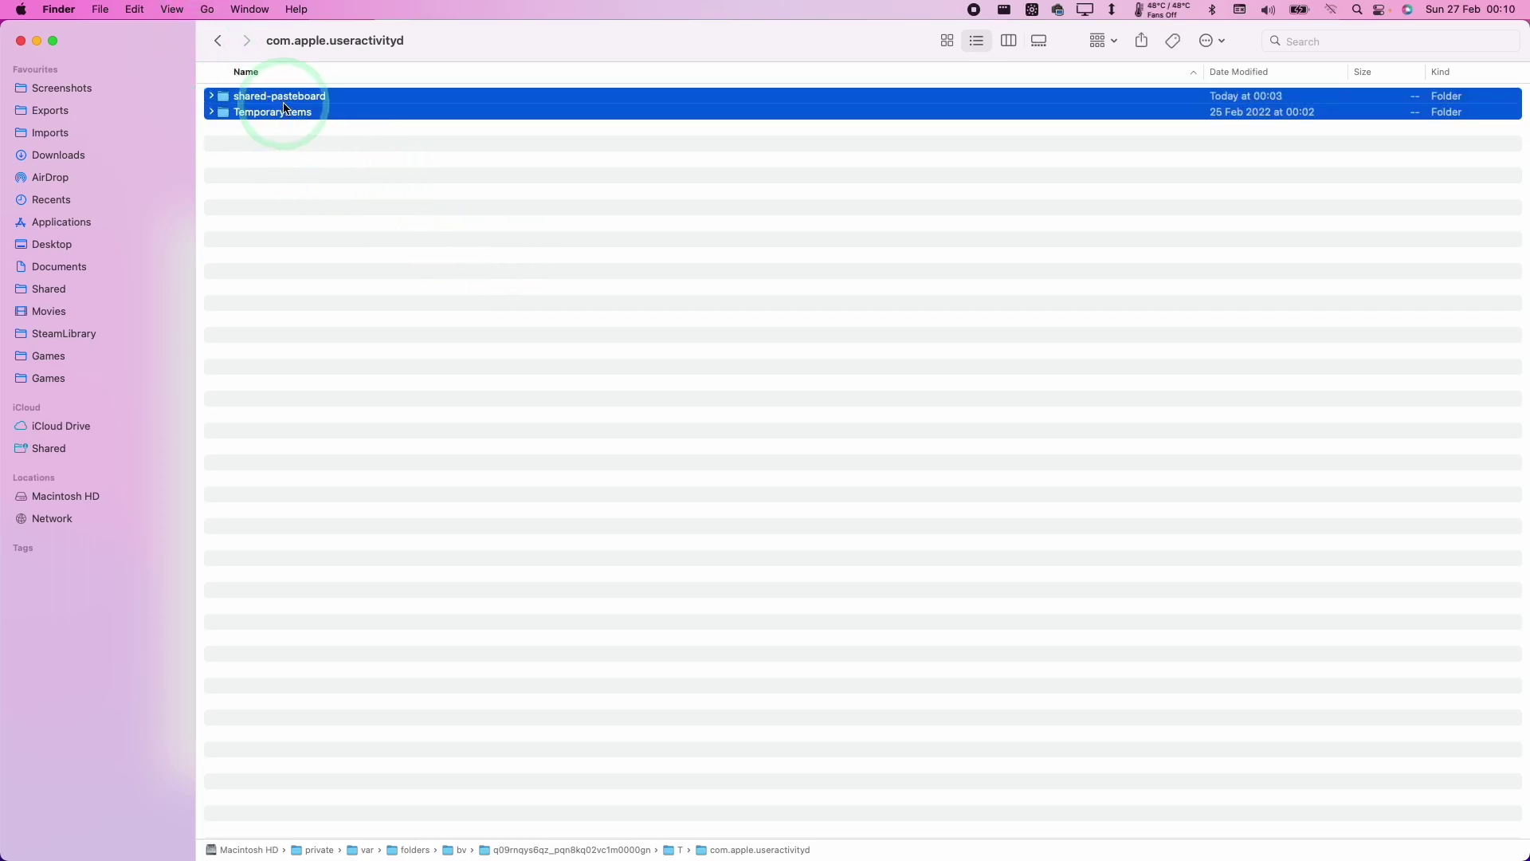
{"action": "right_click", "coordinate": [285, 108]}
{"action": "left_click", "coordinate": [336, 157]}
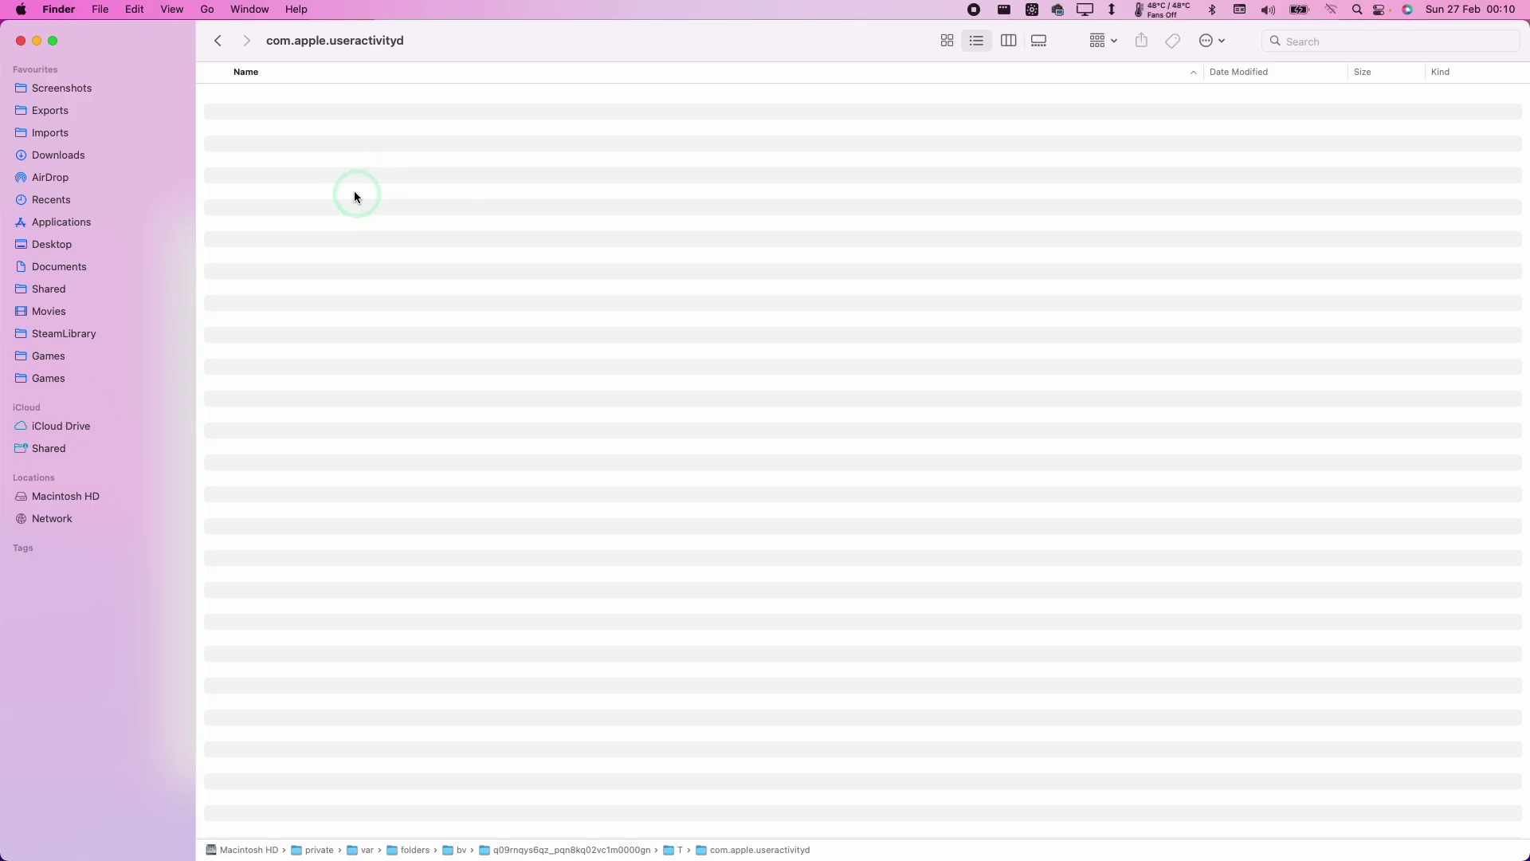
Close the Finder and GrandPerspective windows and return to the Macintosh HD storage overview
{"action": "left_click", "coordinate": [23, 45]}
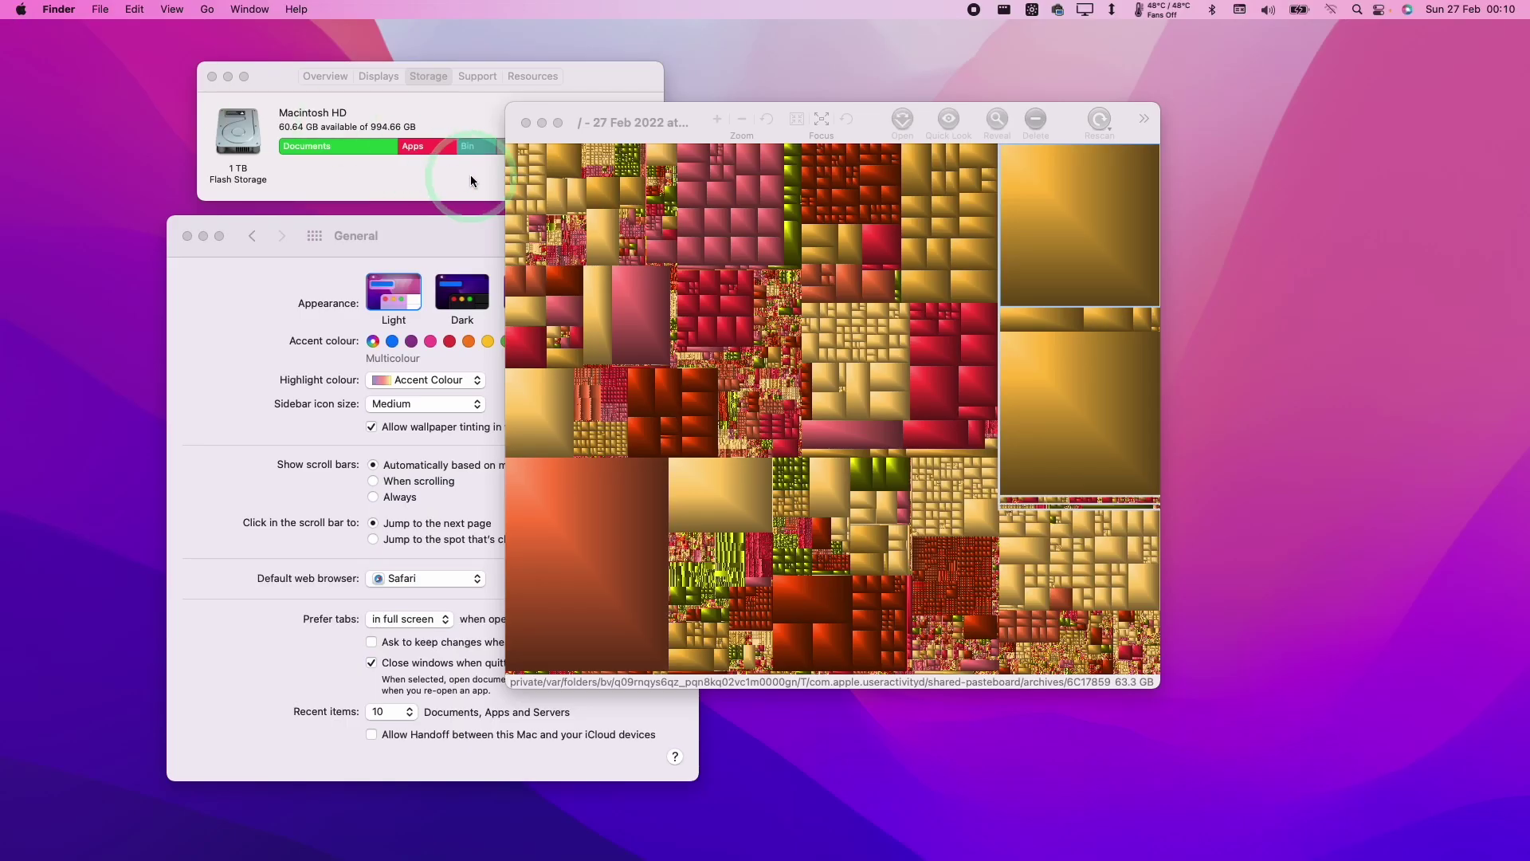
{"action": "left_click", "coordinate": [527, 124]}
{"action": "left_click", "coordinate": [392, 190]}
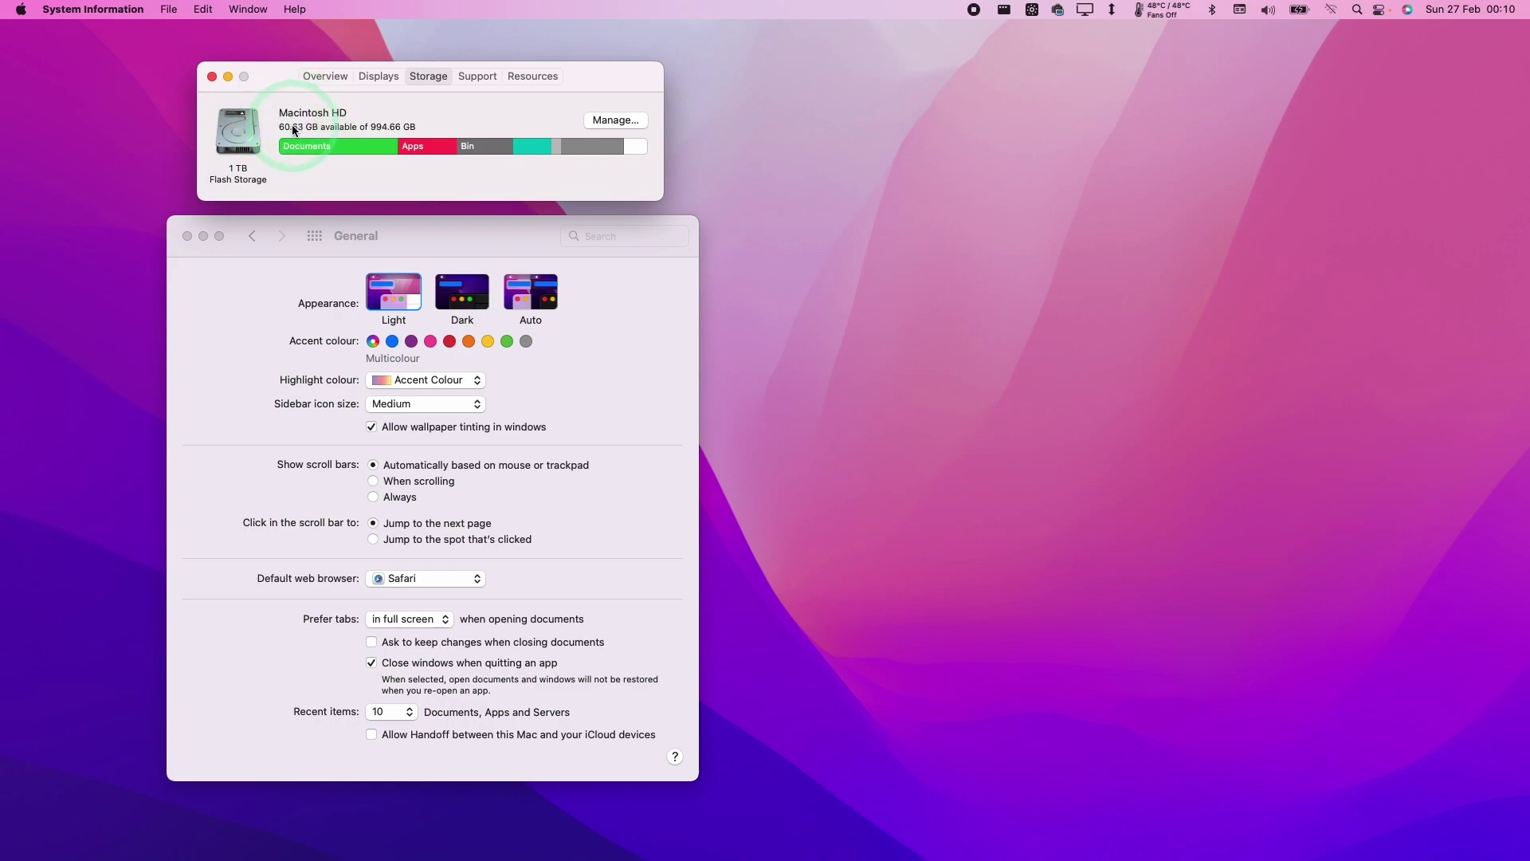
Empty the Bin permanently and return to the Macintosh HD storage overview
{"action": "mouse_move", "coordinate": [1365, 834]}
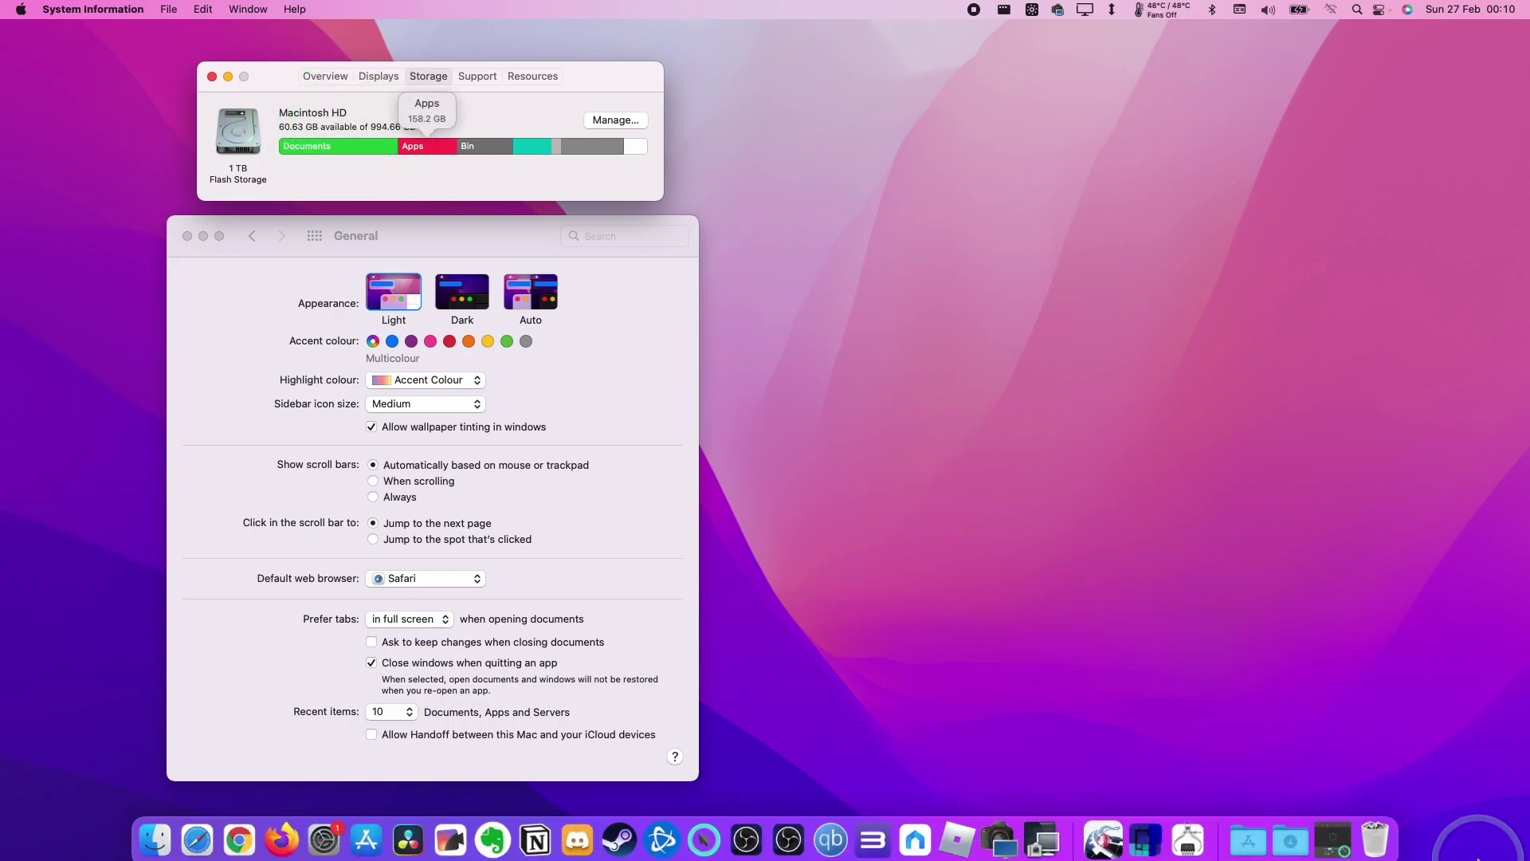
{"action": "right_click", "coordinate": [1372, 835]}
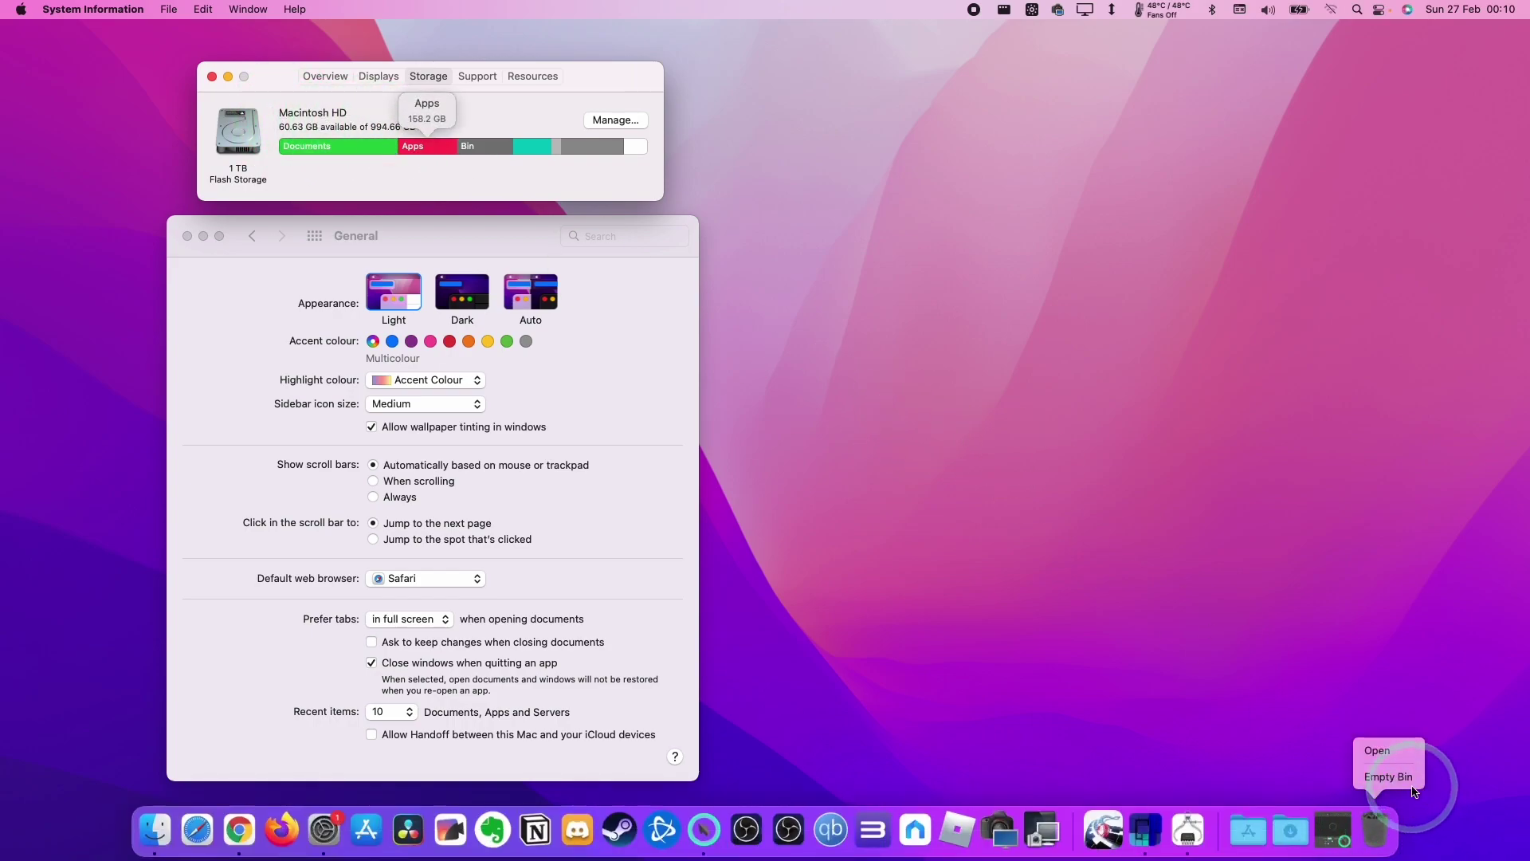
{"action": "left_click", "coordinate": [1390, 779]}
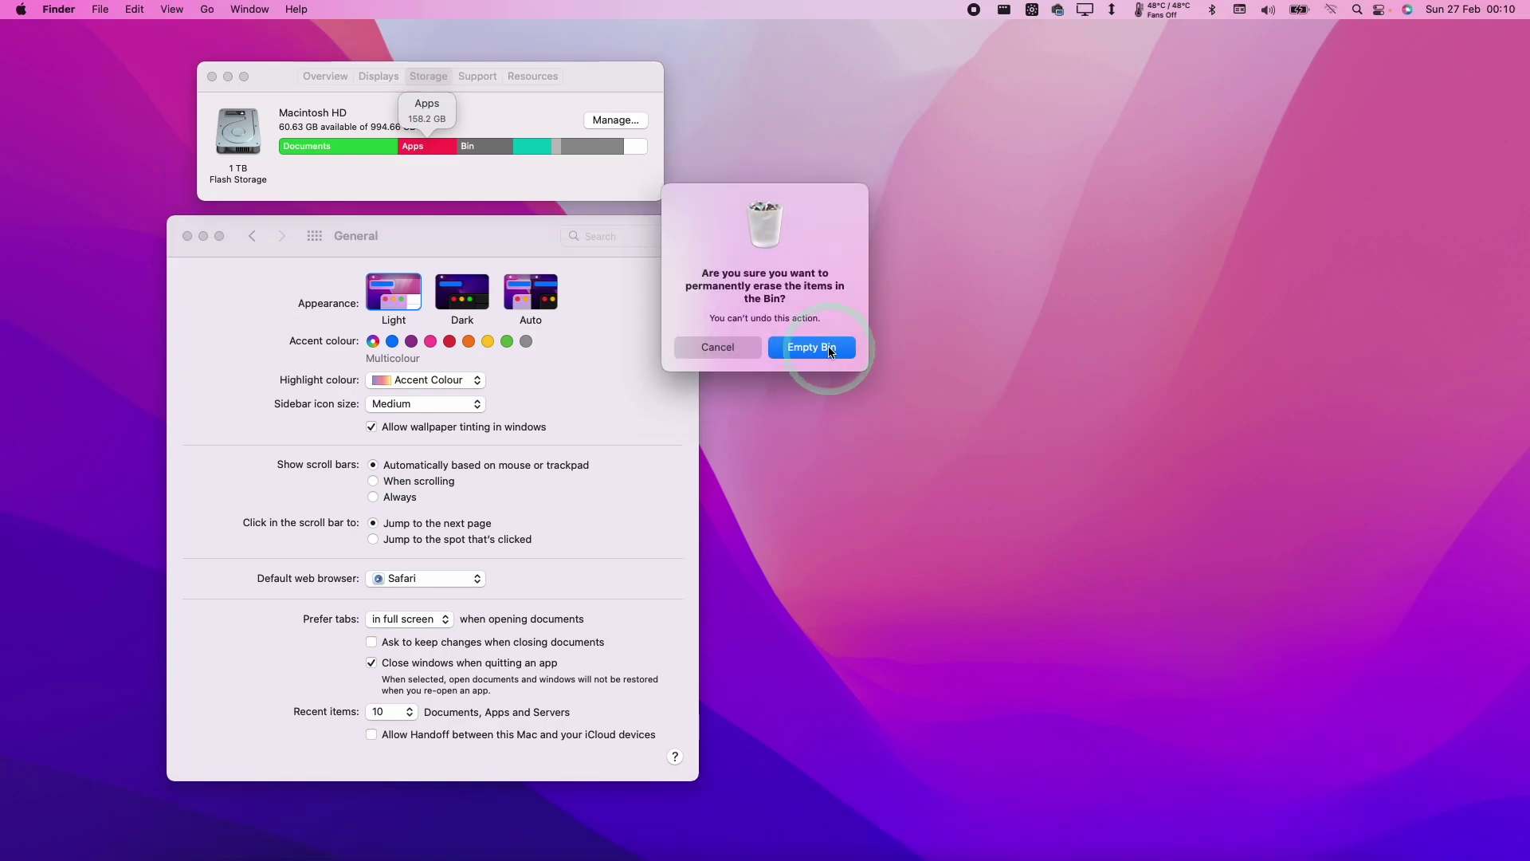
{"action": "left_click", "coordinate": [825, 350]}
{"action": "left_click", "coordinate": [554, 188]}
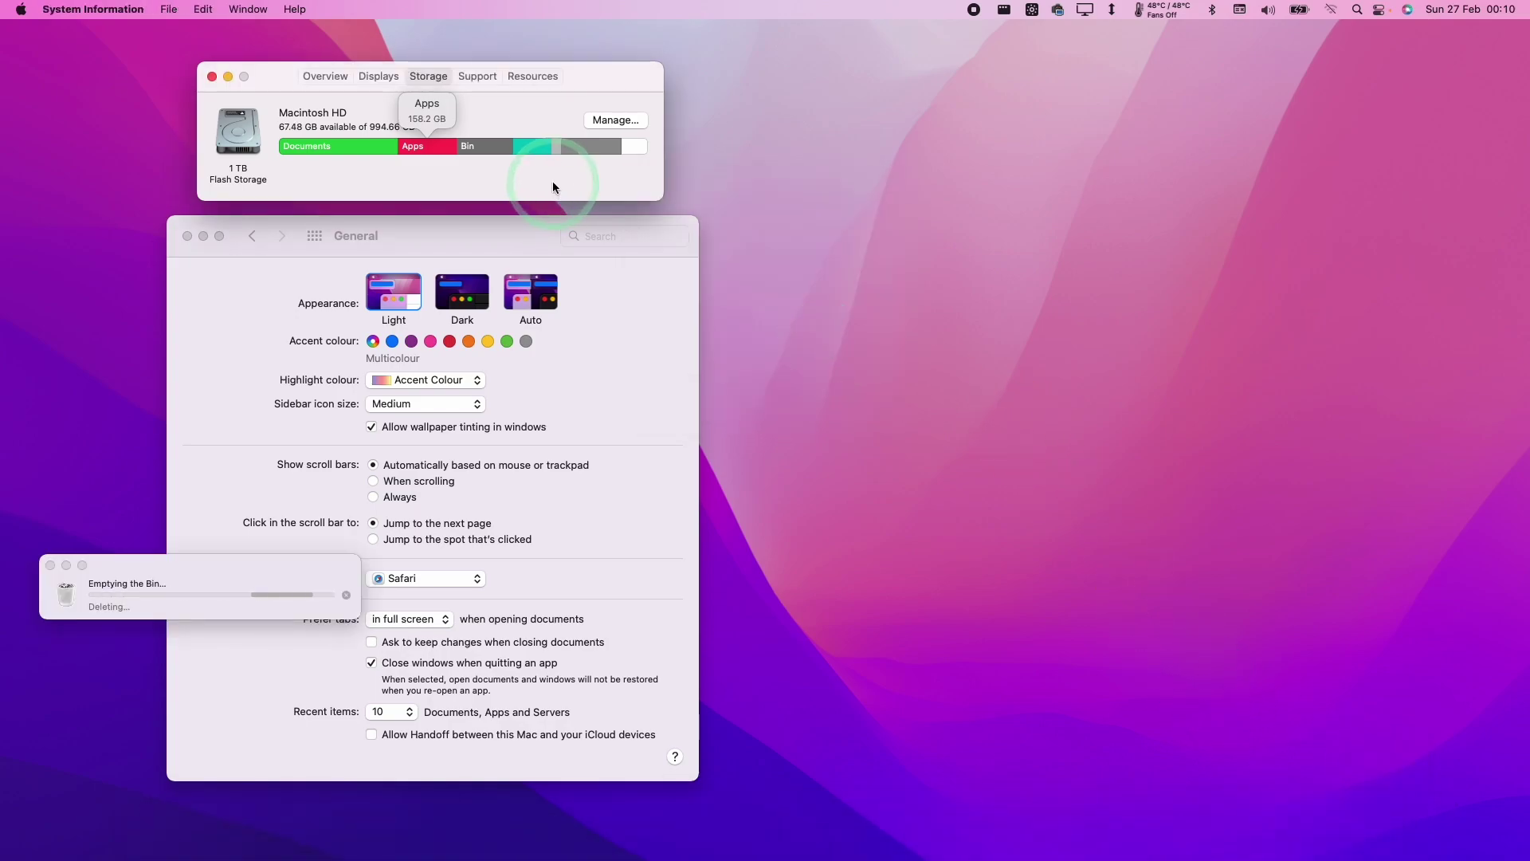
Move the Bin-emptying progress window clear of the General preferences and bring the Macintosh HD storage overview back to the front
{"action": "left_click", "coordinate": [172, 577]}
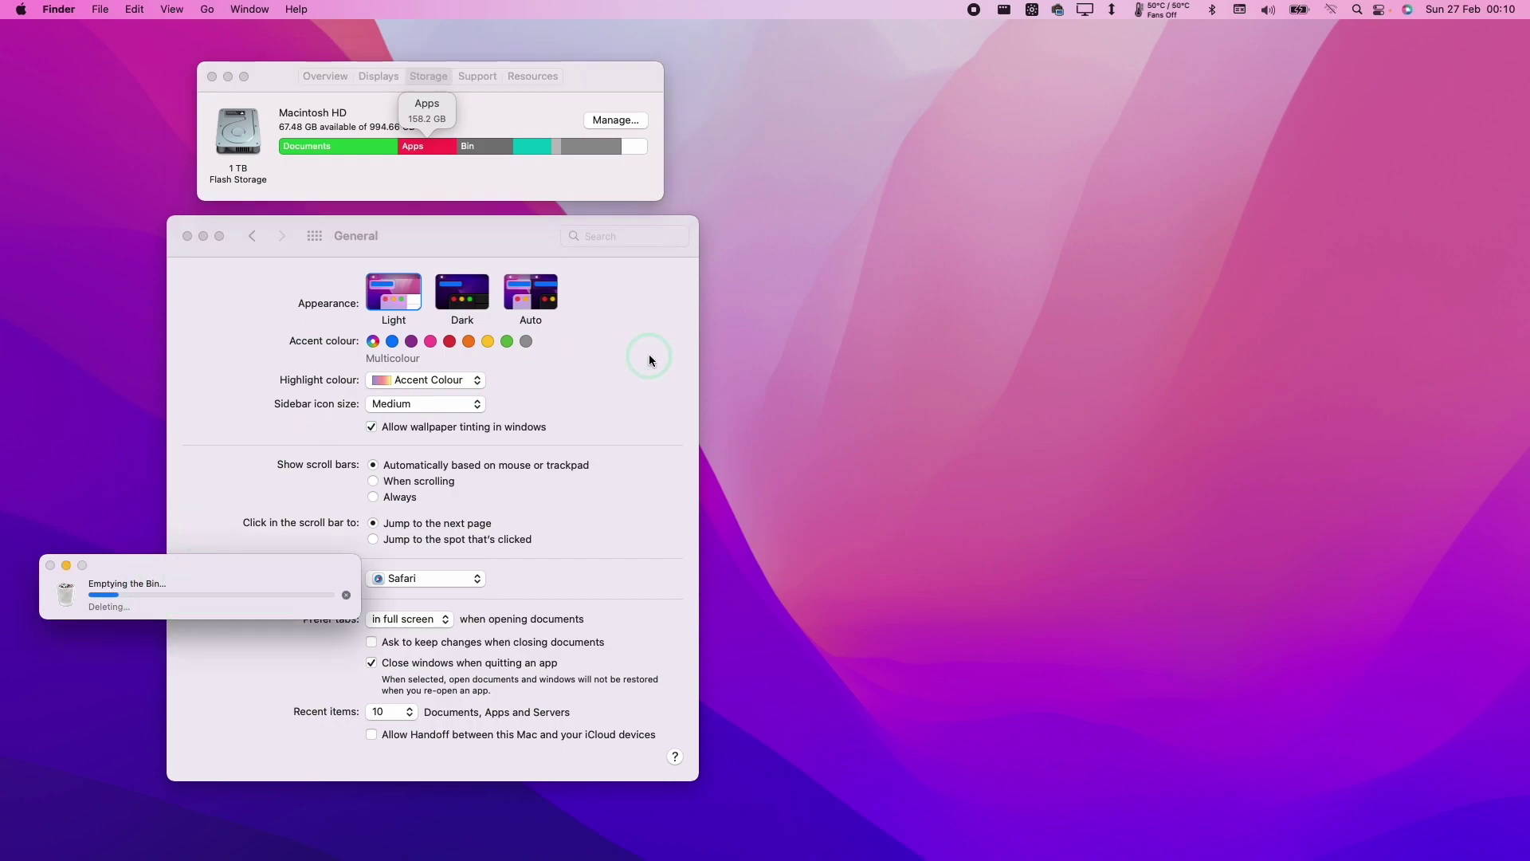
{"action": "left_click_drag", "start_coordinate": [169, 572], "coordinate": [738, 266]}
{"action": "left_click", "coordinate": [373, 171]}
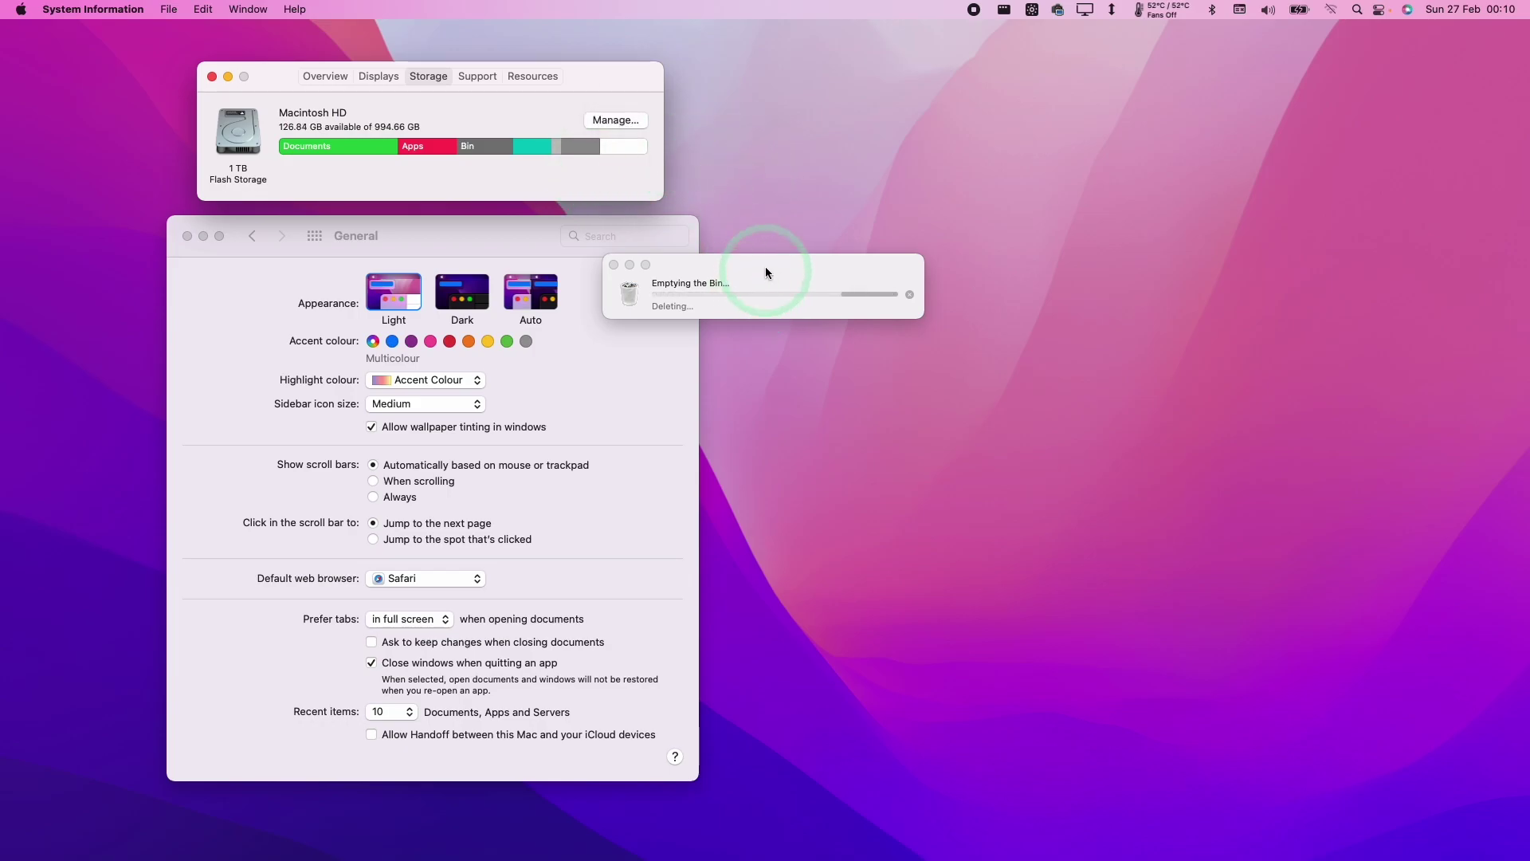
{"action": "left_click_drag", "start_coordinate": [765, 268], "coordinate": [868, 111]}
{"action": "left_click", "coordinate": [341, 728]}
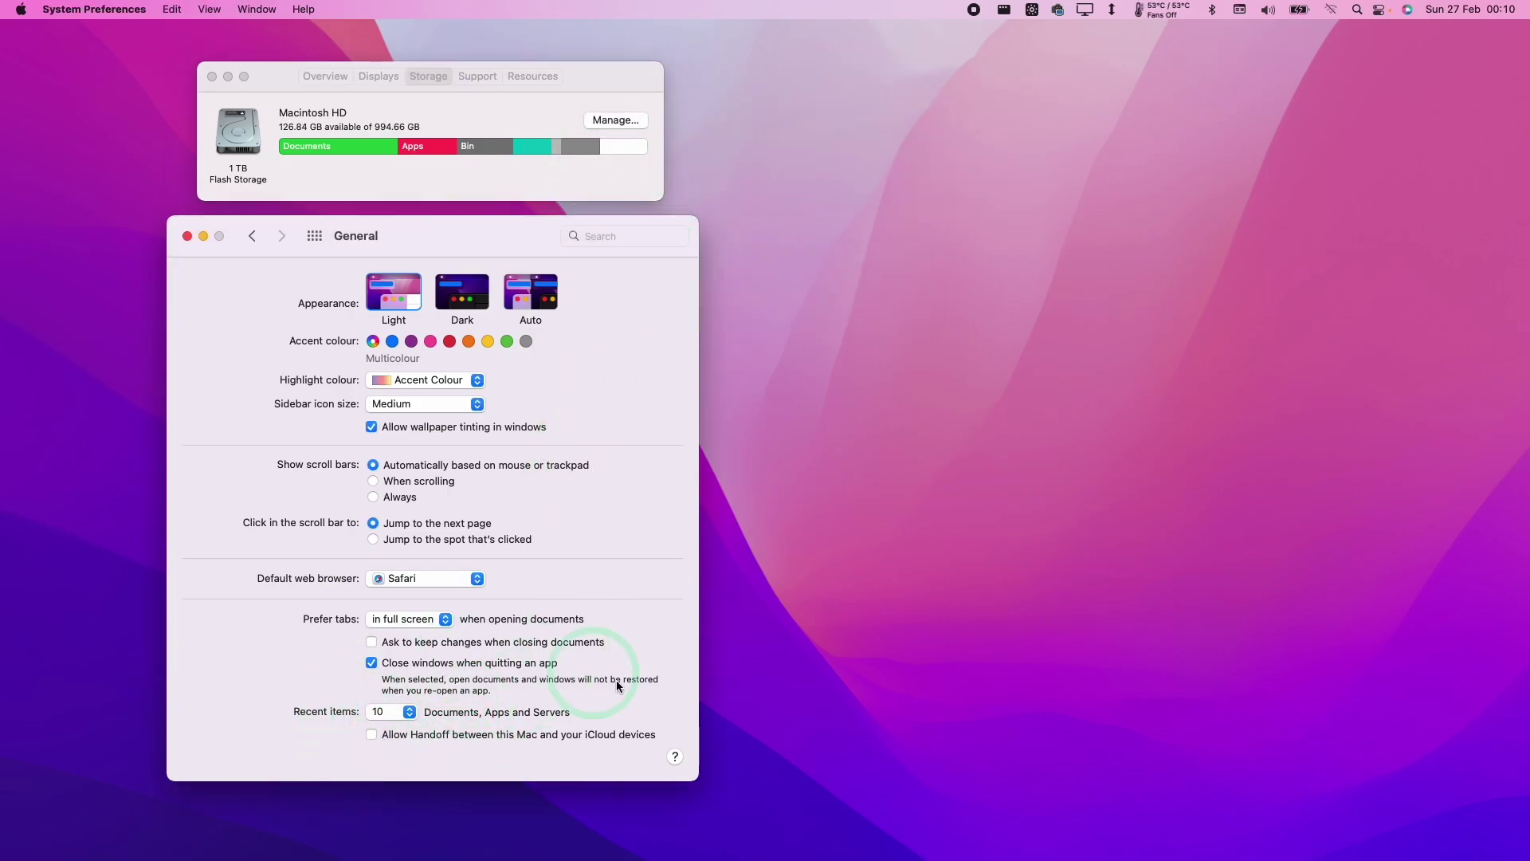
{"action": "left_click", "coordinate": [577, 158]}
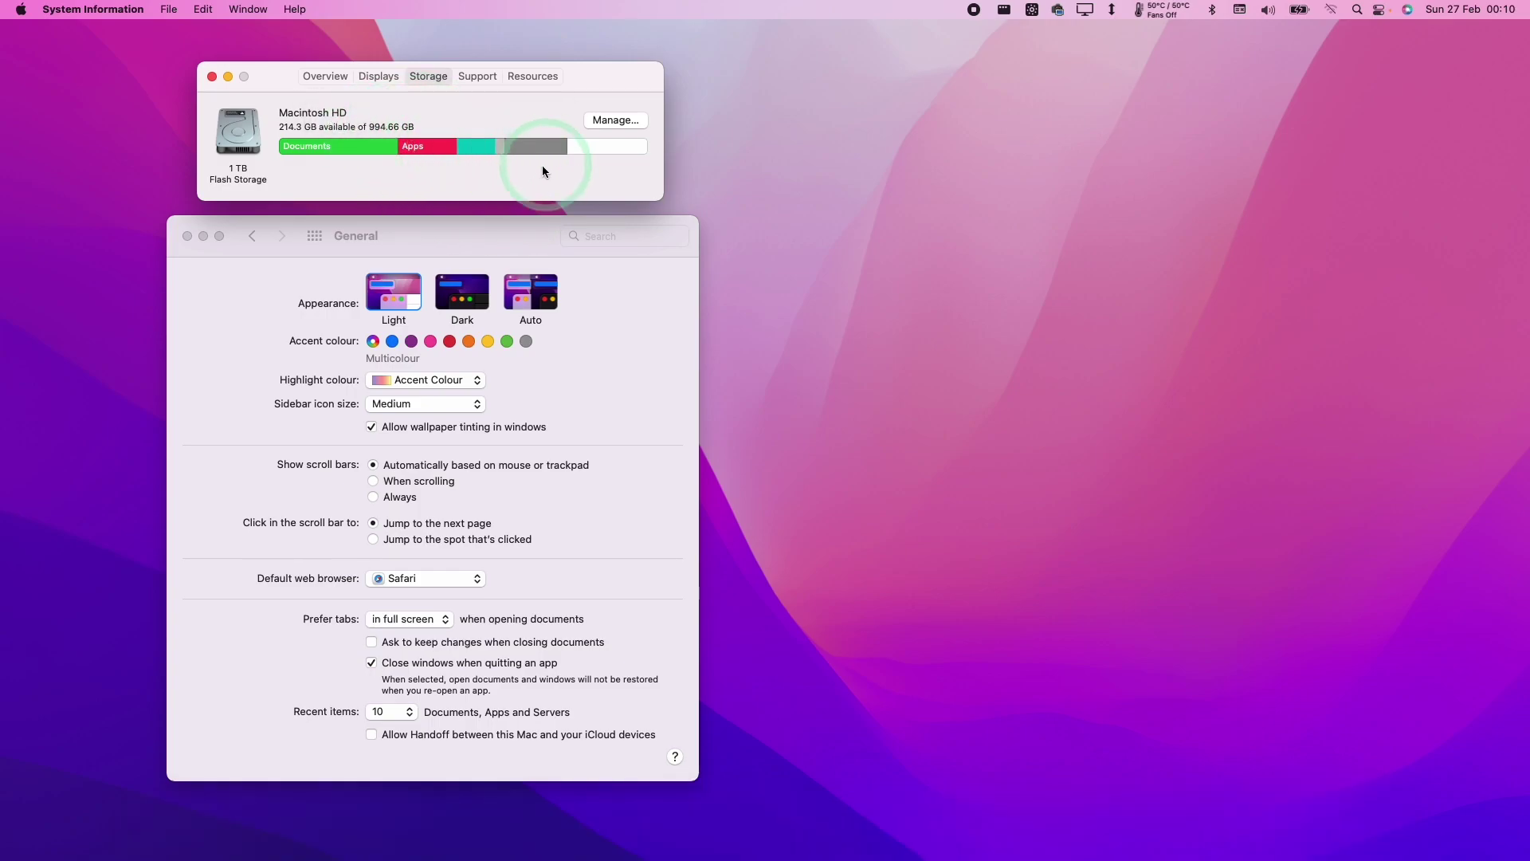
Show GrandPerspective's About information and place its window on the free desktop area beside the General preferences
{"action": "left_click", "coordinate": [83, 8]}
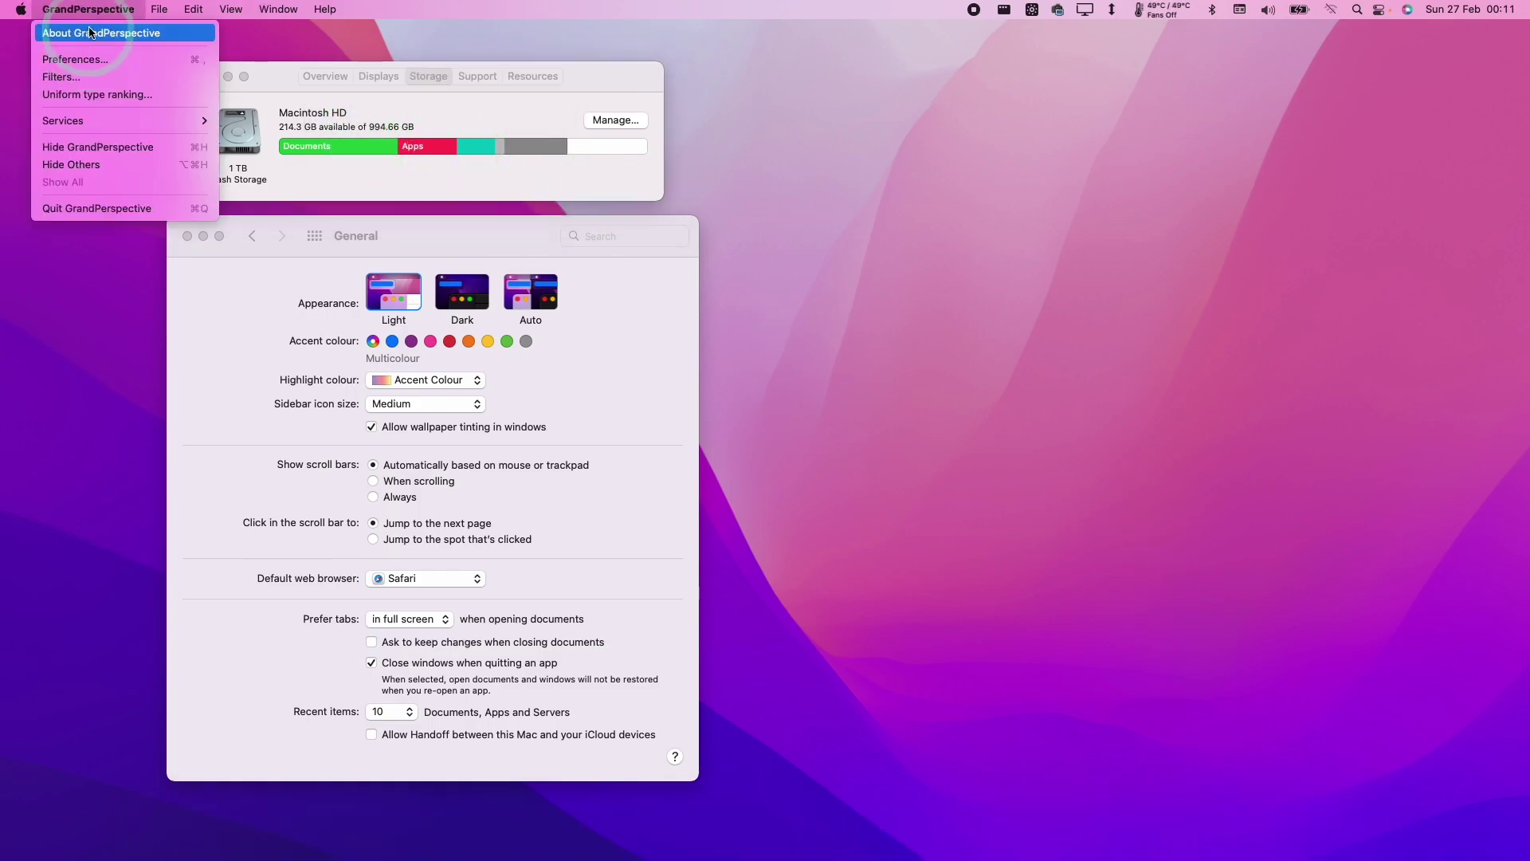
{"action": "left_click", "coordinate": [101, 34]}
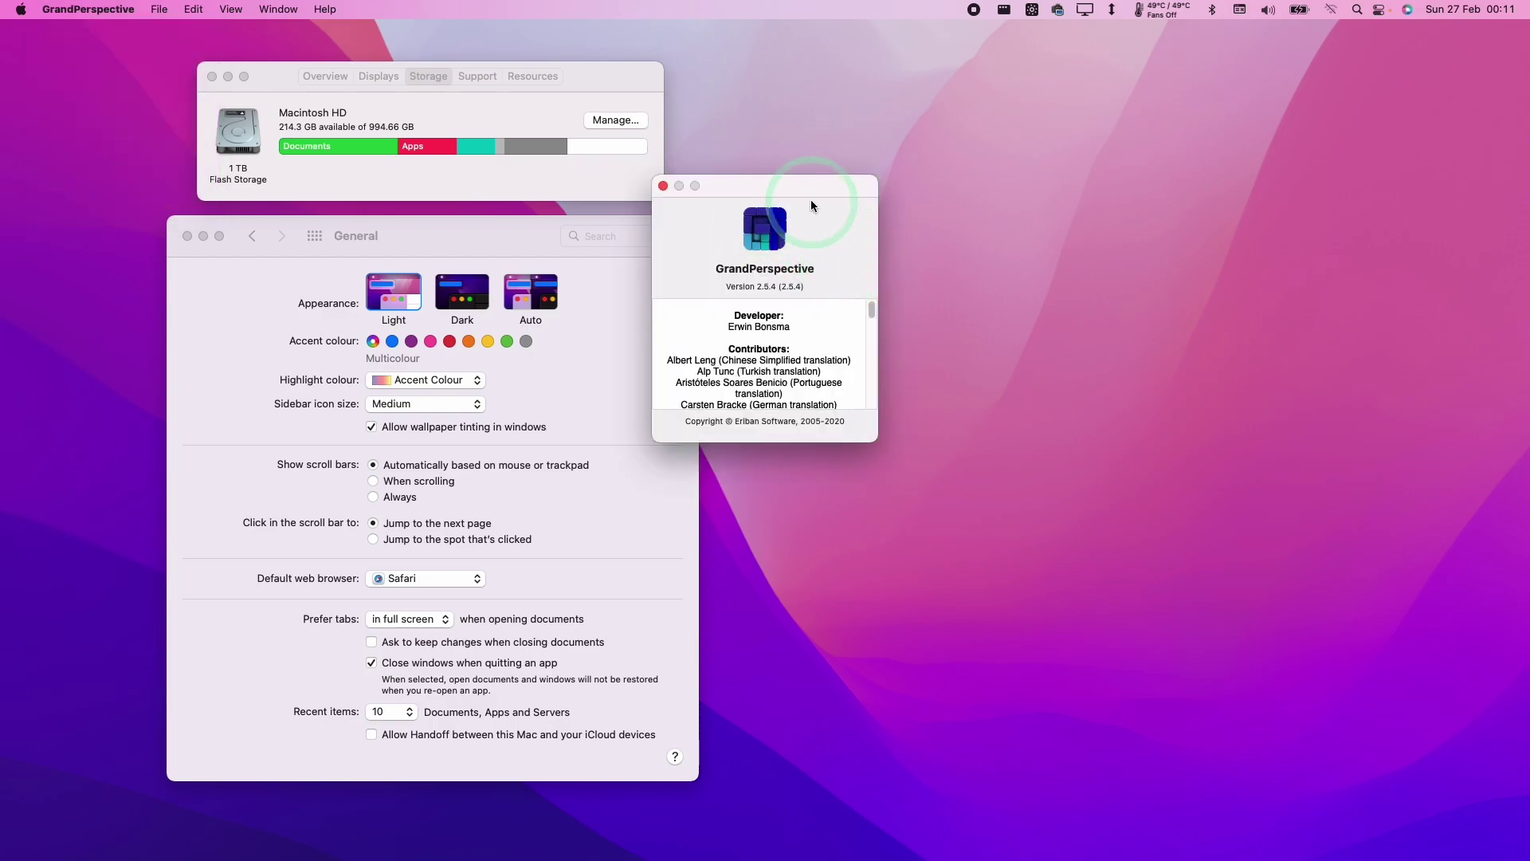
{"action": "left_click_drag", "start_coordinate": [810, 200], "coordinate": [959, 219]}
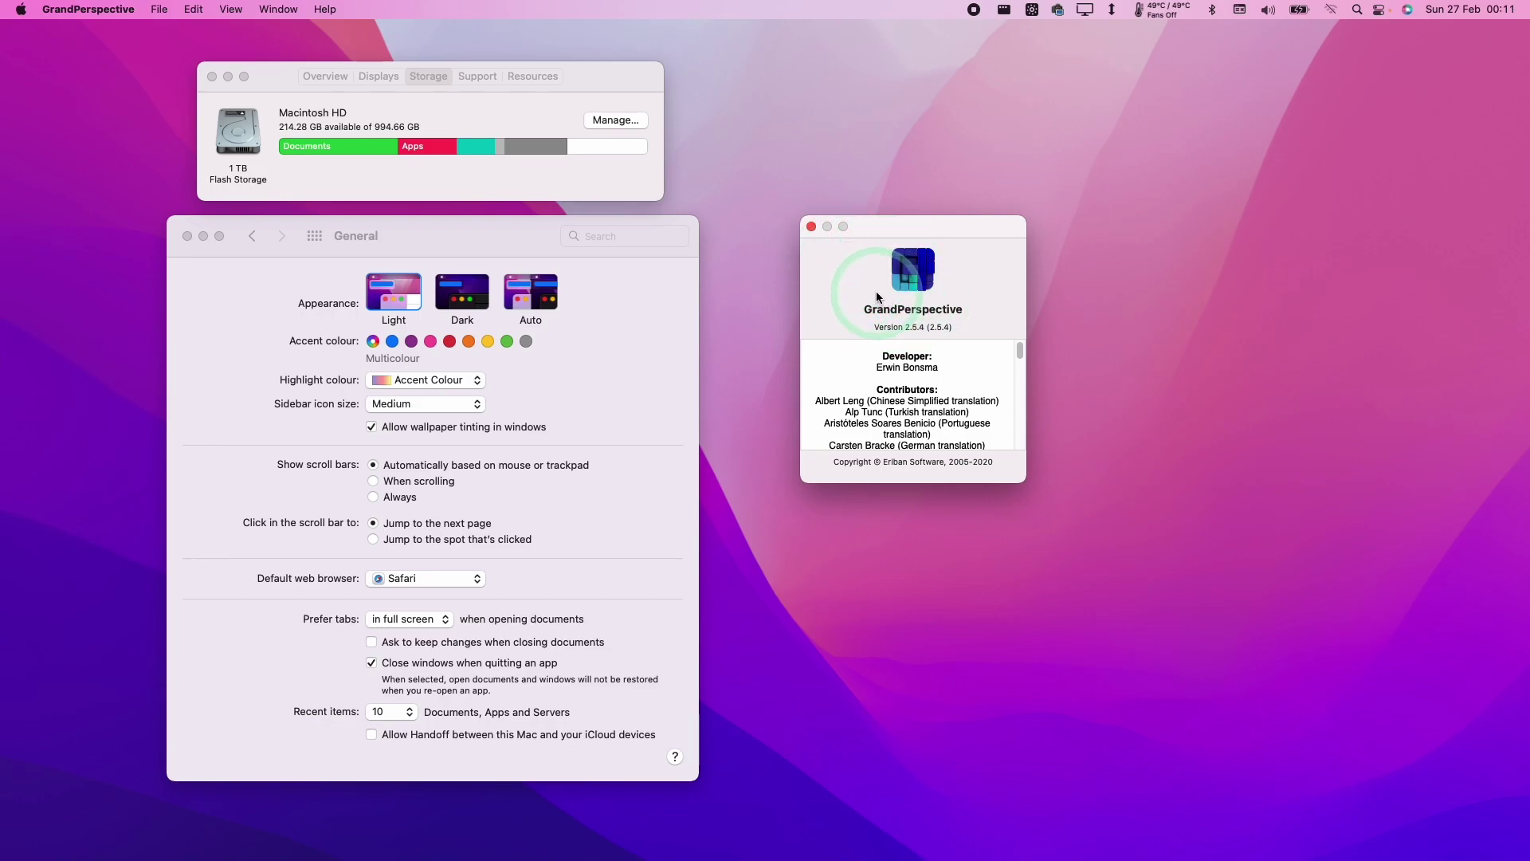
{"action": "left_click_drag", "start_coordinate": [899, 231], "coordinate": [894, 247]}
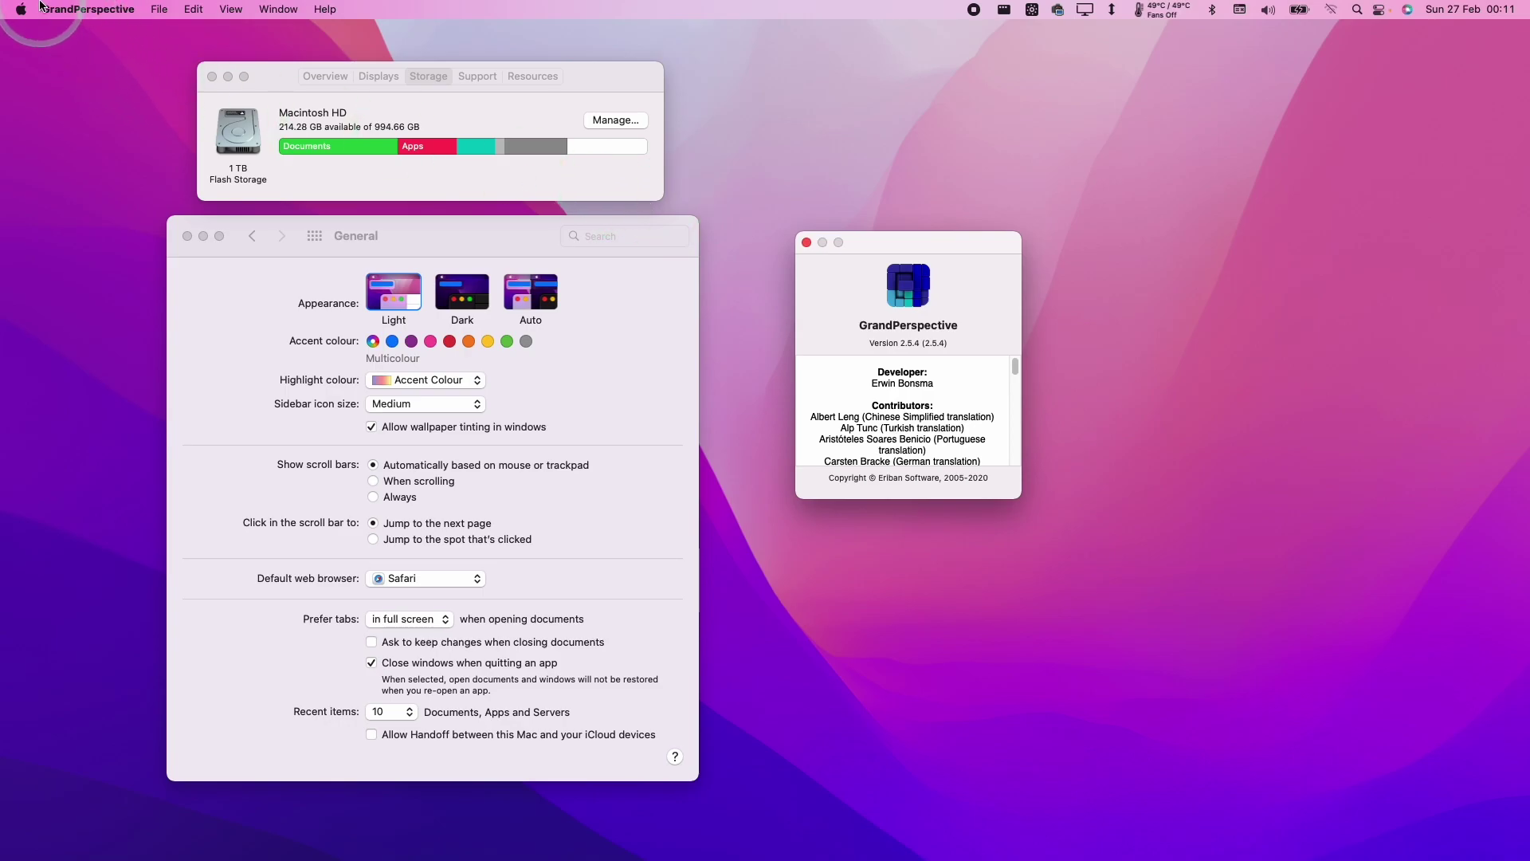
{"action": "left_click", "coordinate": [877, 216]}
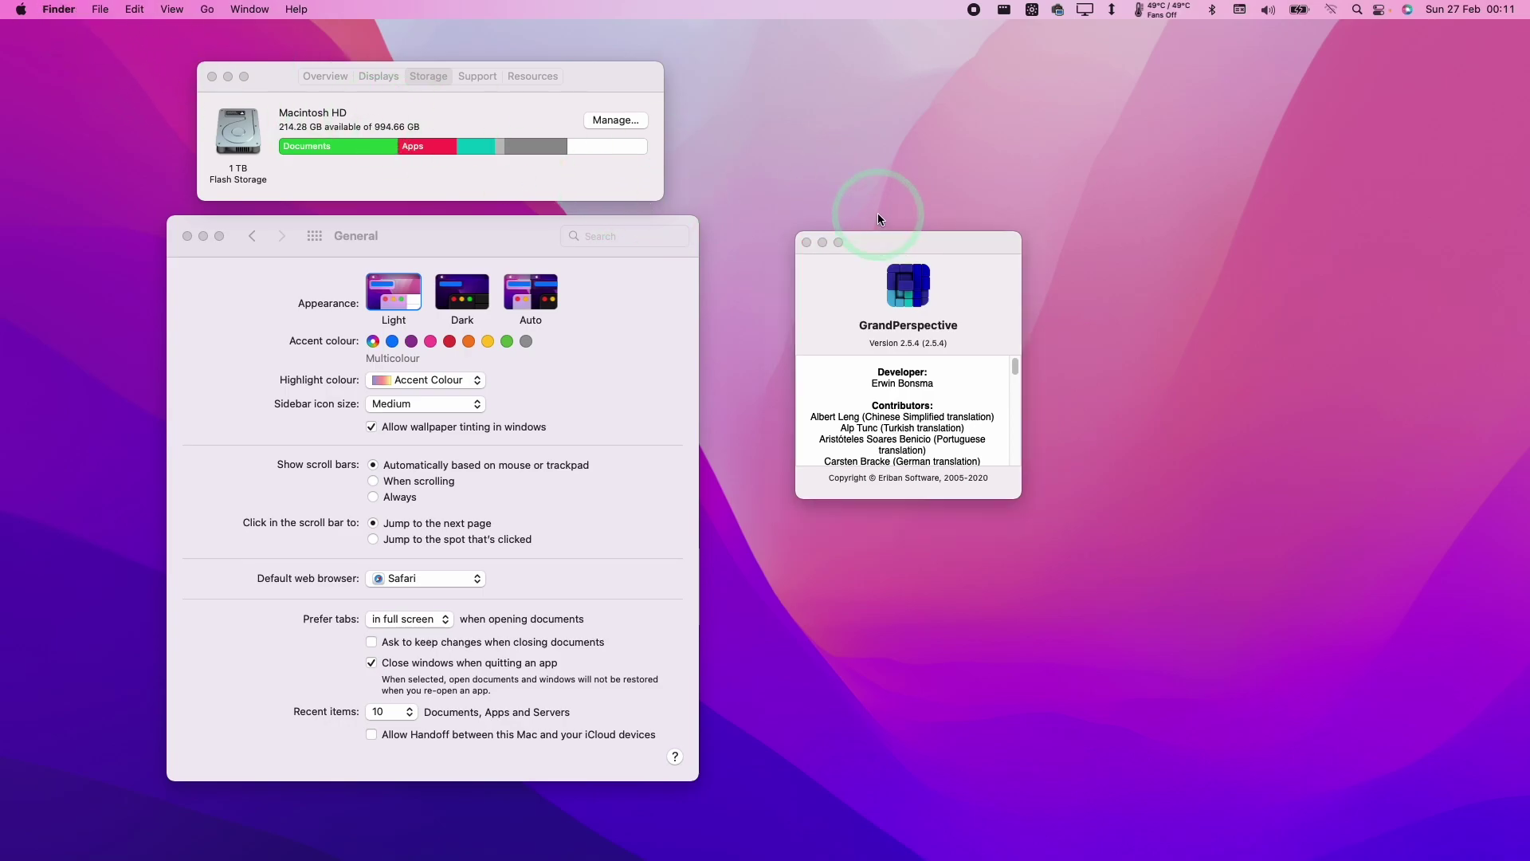